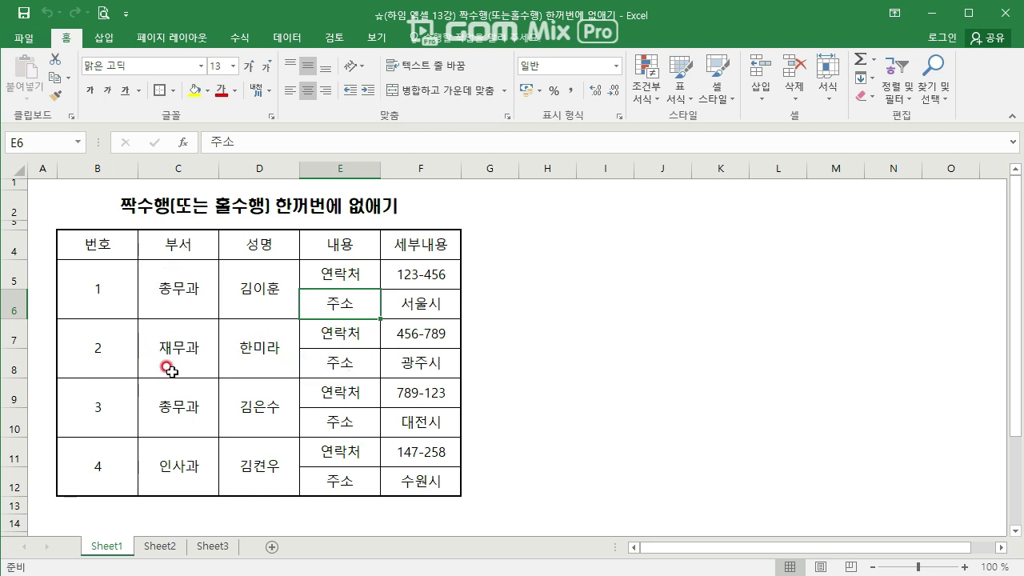
Compare the table of merged two-row records on Sheet1 with the one-row-per-person version on Sheet2
click(205, 386)
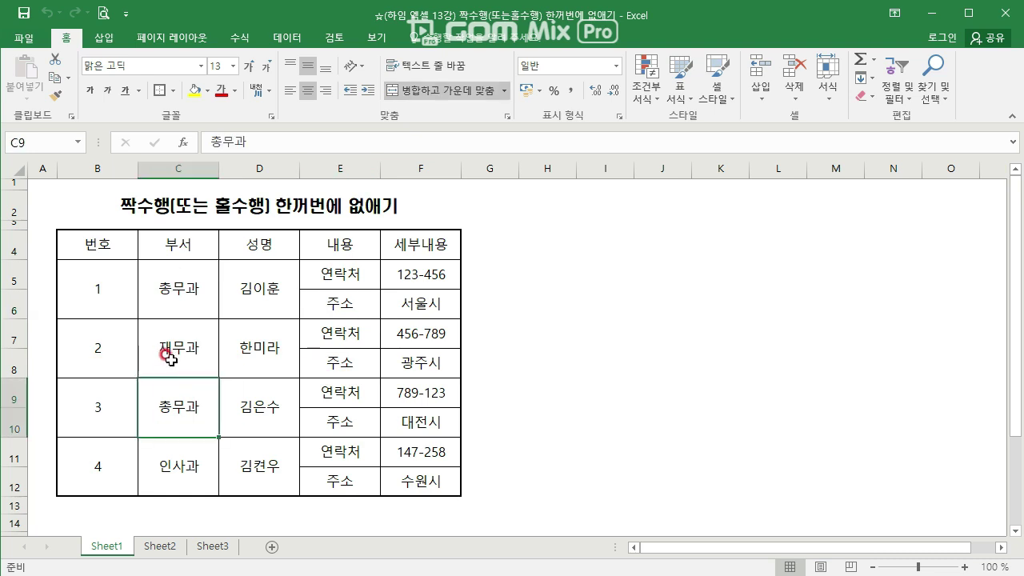
click(128, 301)
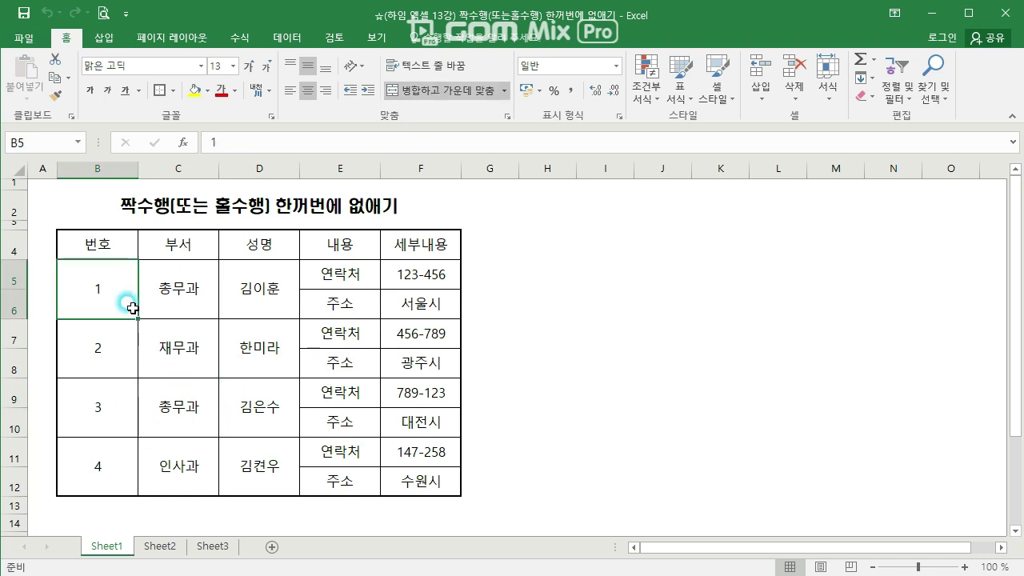
click(340, 300)
click(339, 273)
click(339, 299)
click(348, 356)
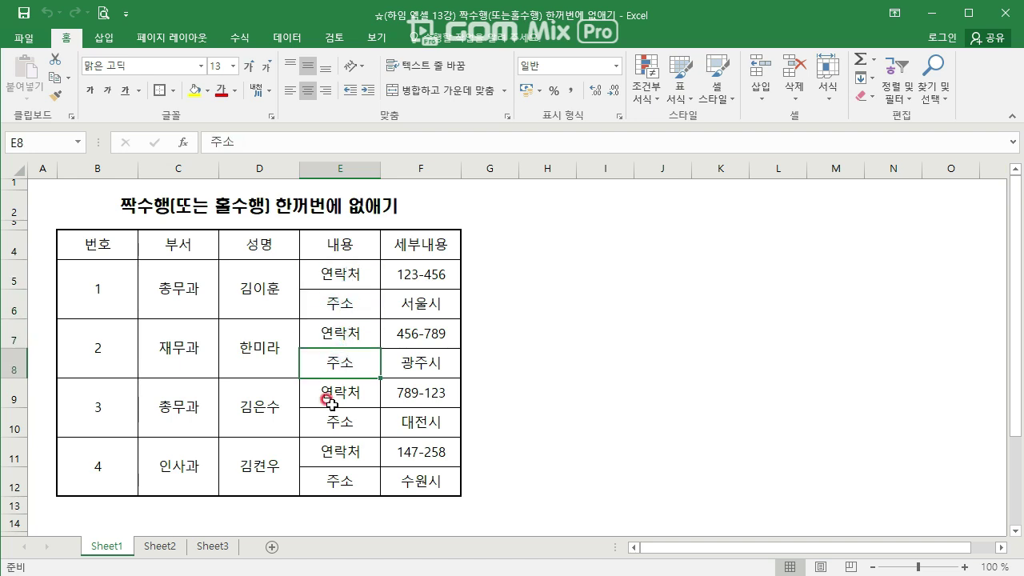
click(340, 392)
click(337, 420)
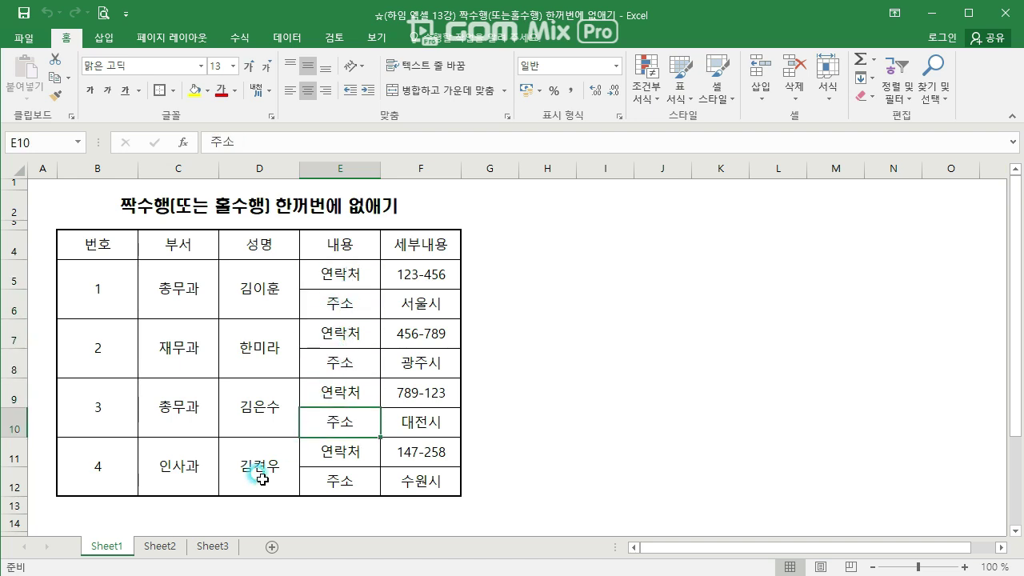
click(165, 547)
click(275, 328)
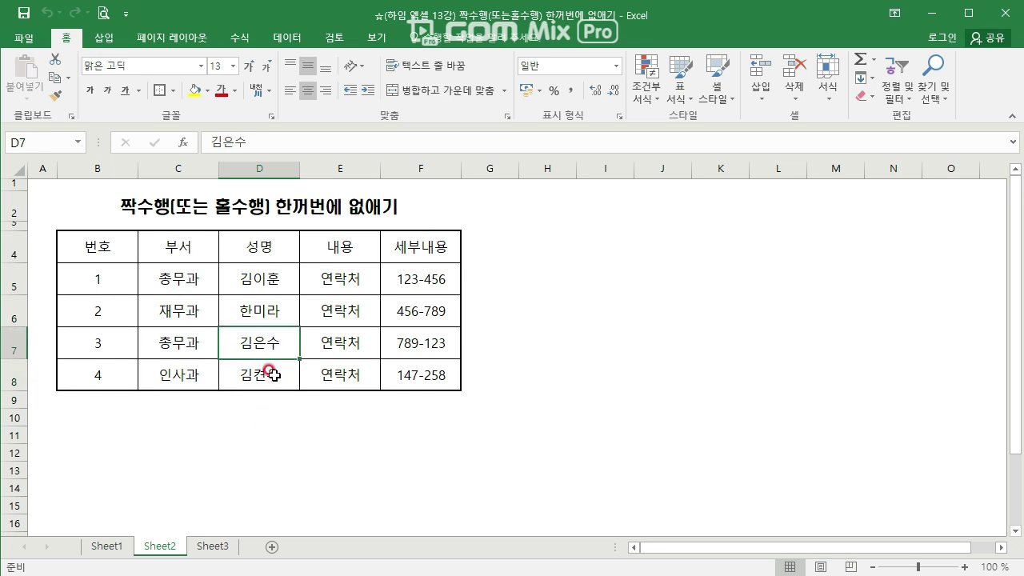
click(114, 549)
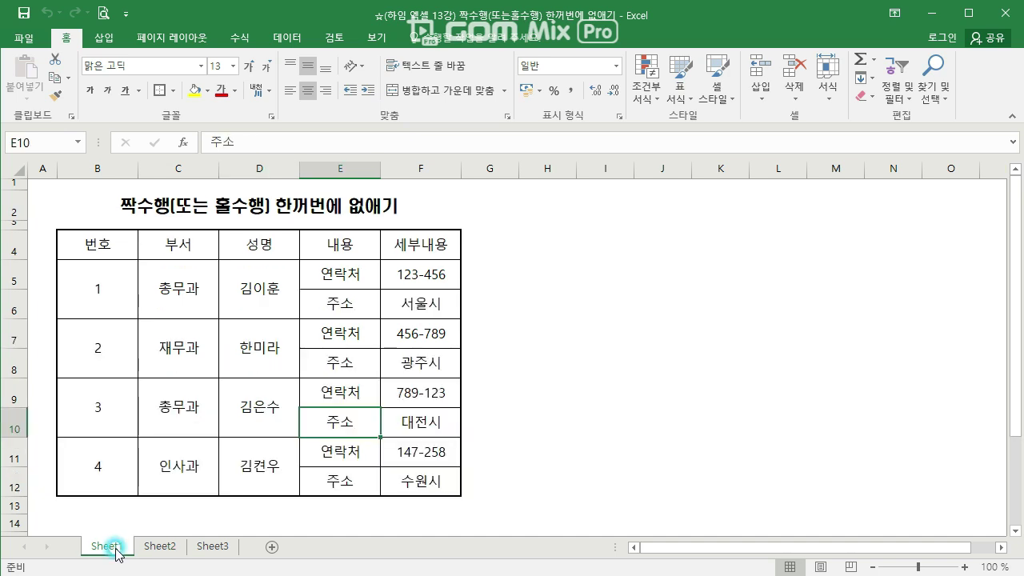
Examine the alternating 연락처 and 주소 rows and the merged 번호, 부서 and 성명 cells on Sheet1
click(339, 364)
click(336, 304)
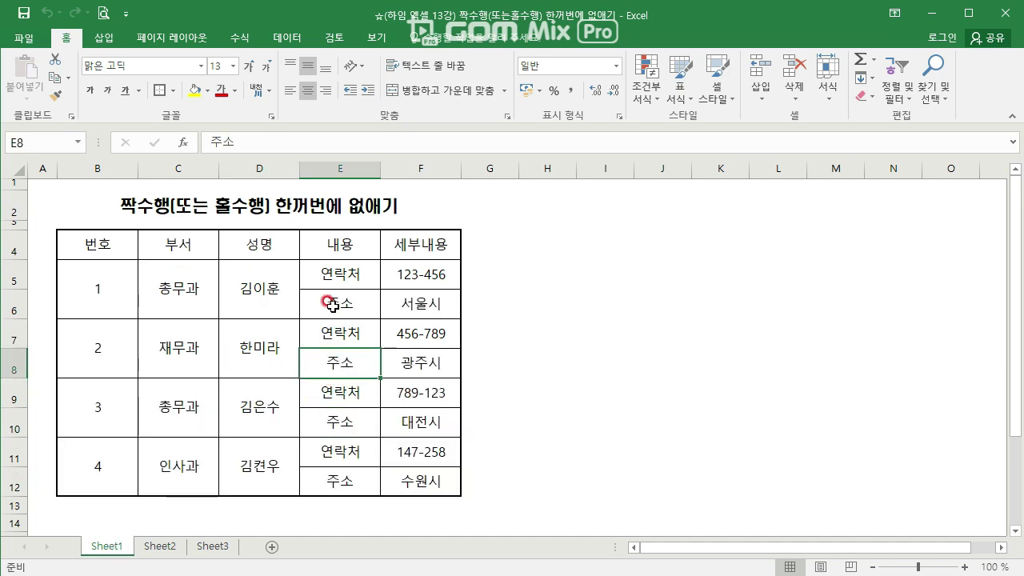
click(324, 422)
click(326, 484)
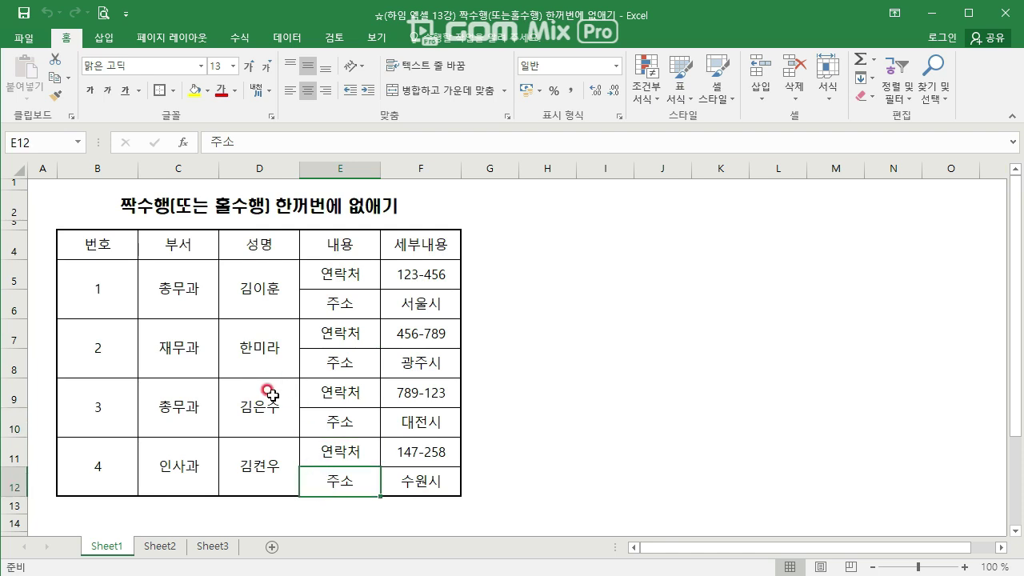
click(226, 346)
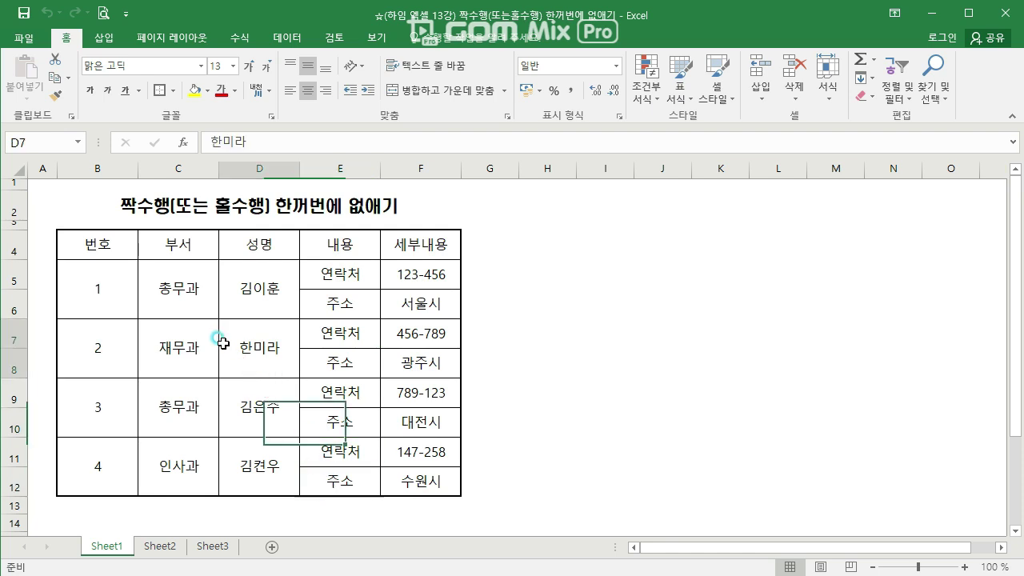
click(362, 299)
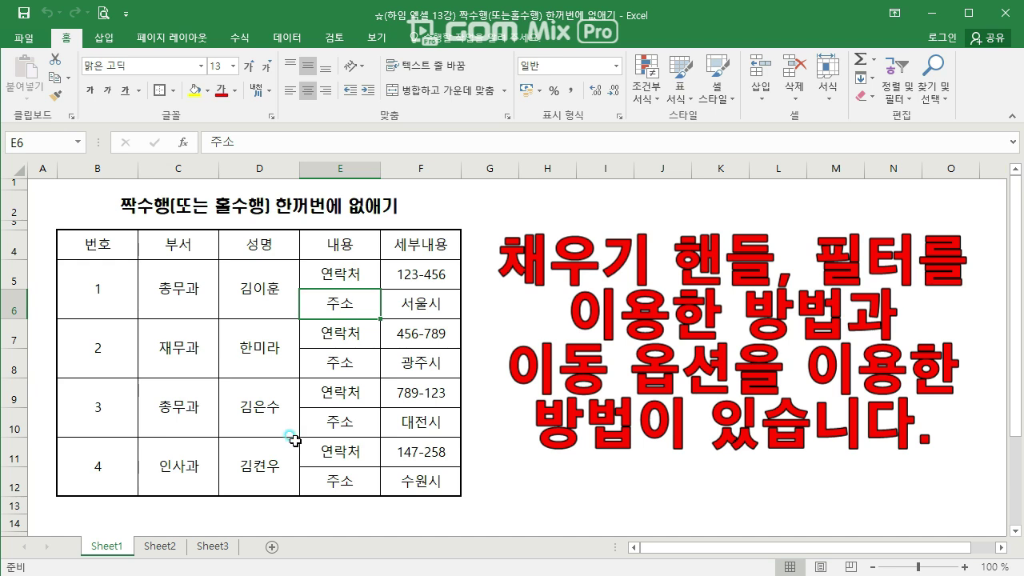
click(292, 439)
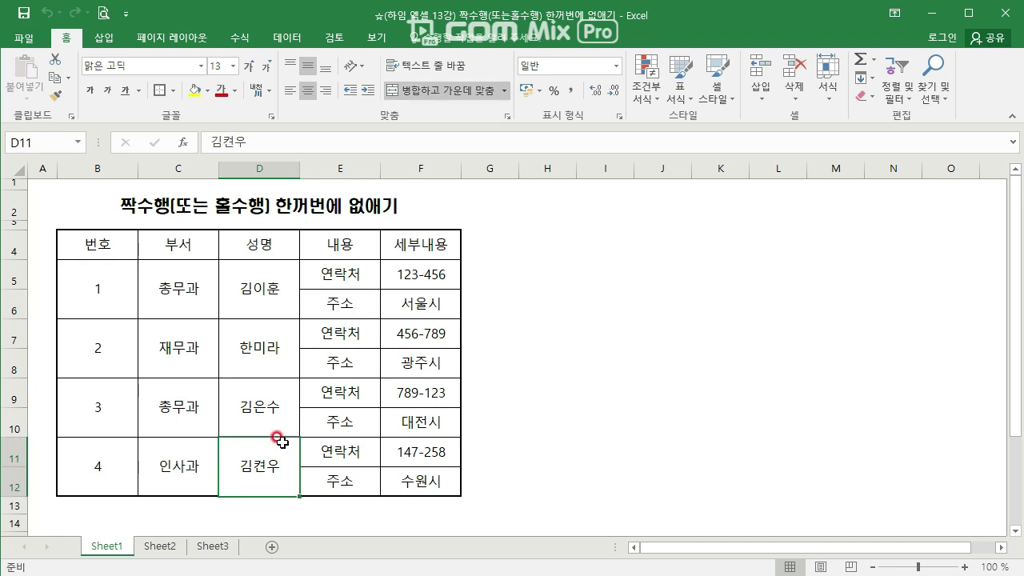
click(222, 290)
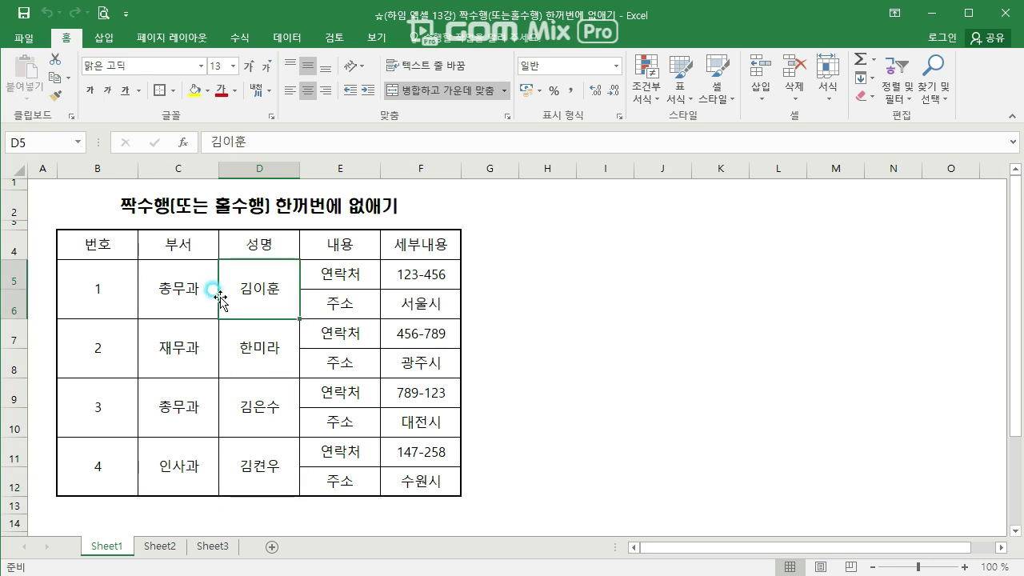
click(344, 277)
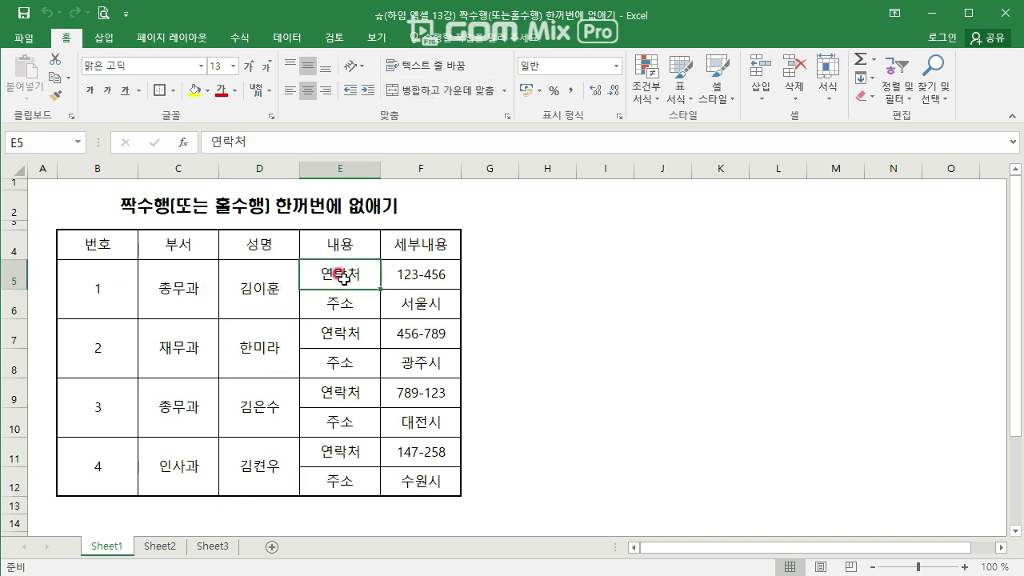
click(340, 305)
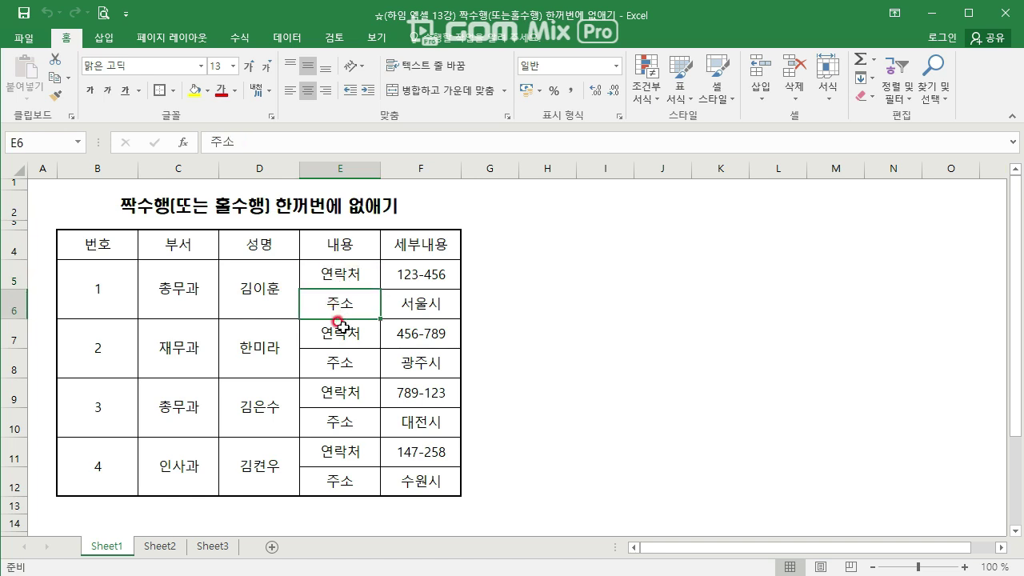
click(252, 299)
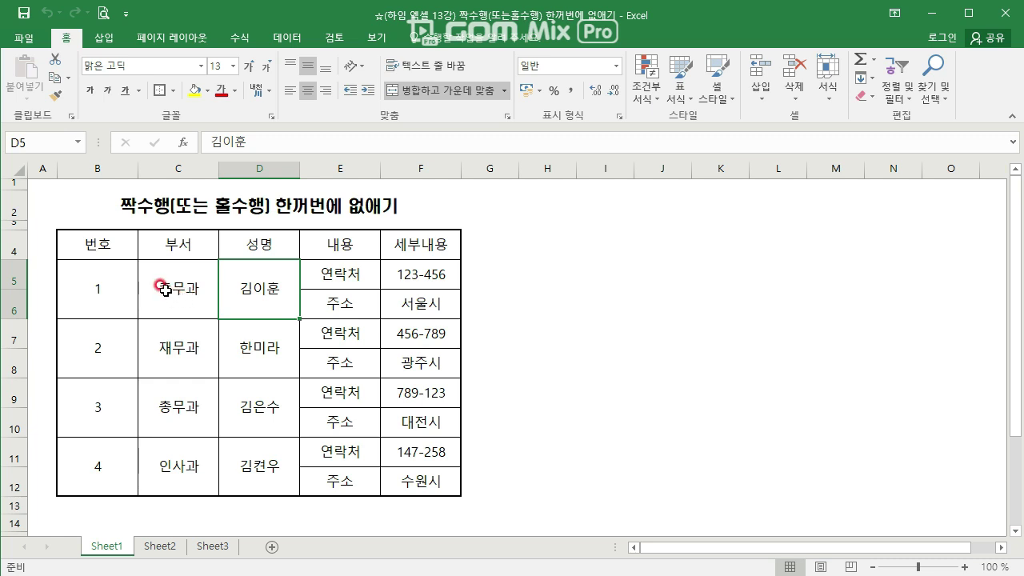
click(97, 283)
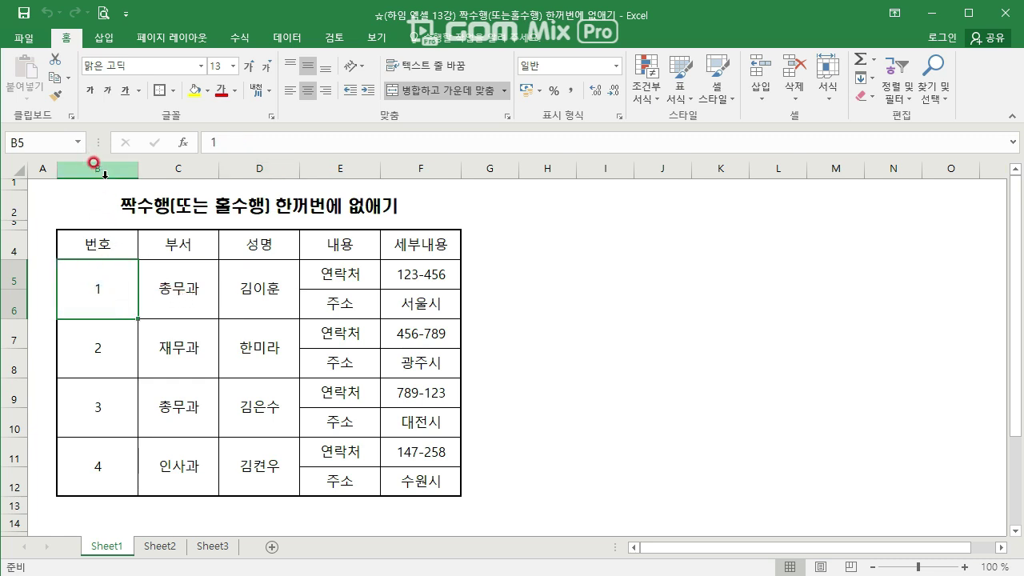
Check which rows the first record's merged cells span and which cell address they carry
click(11, 273)
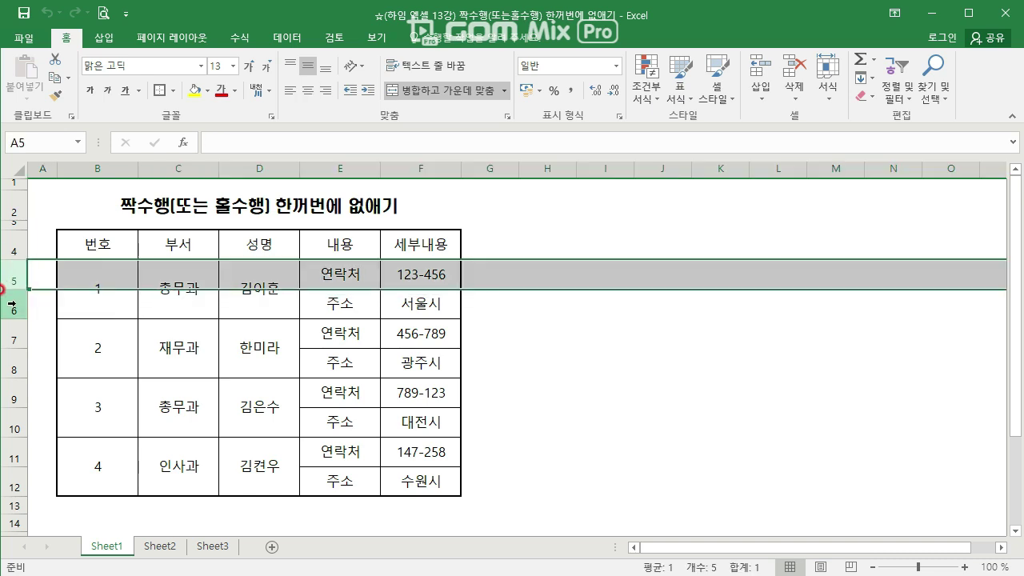
click(14, 304)
click(112, 278)
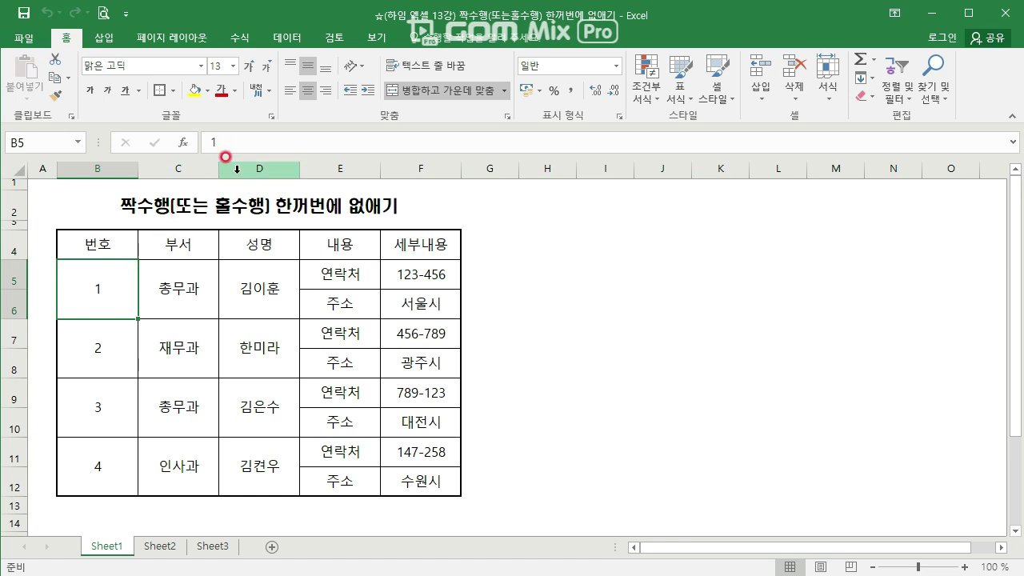
click(76, 143)
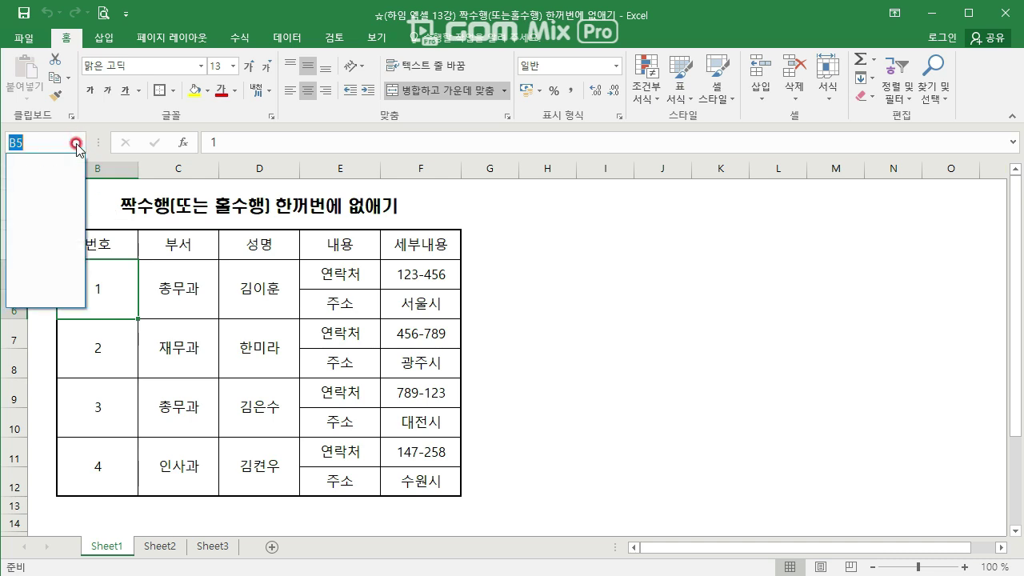
key(Escape)
click(112, 274)
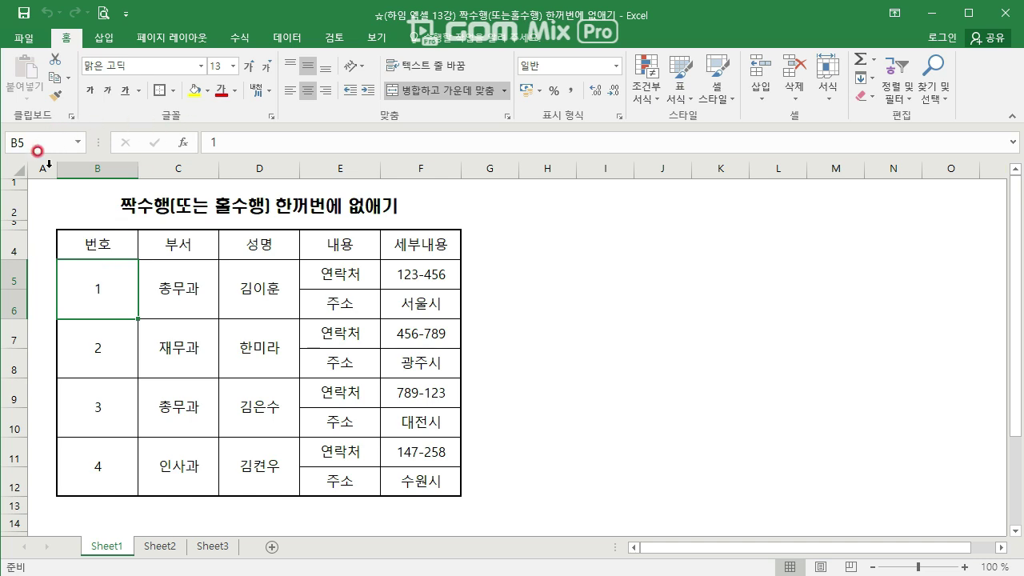
click(12, 308)
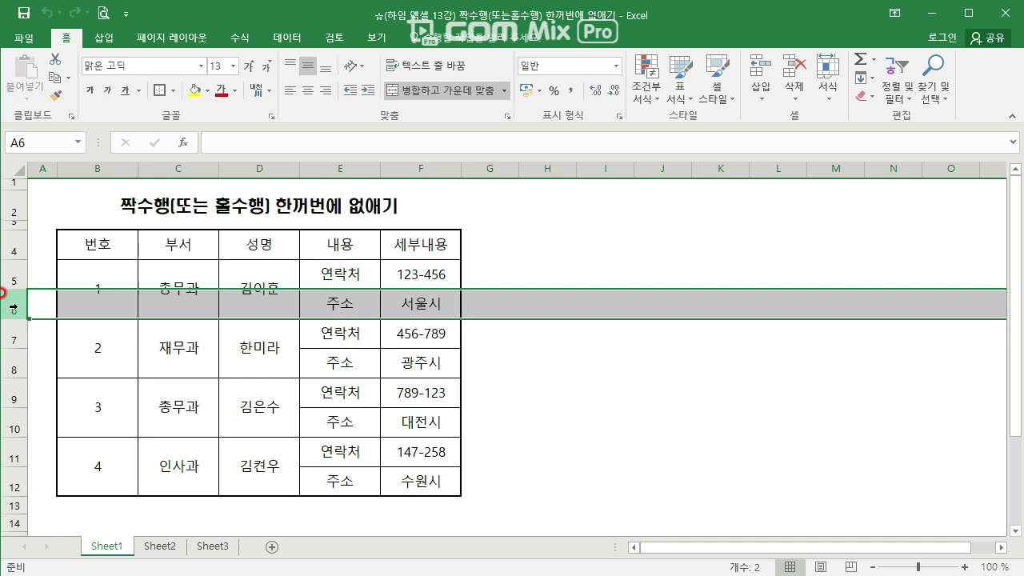
click(90, 268)
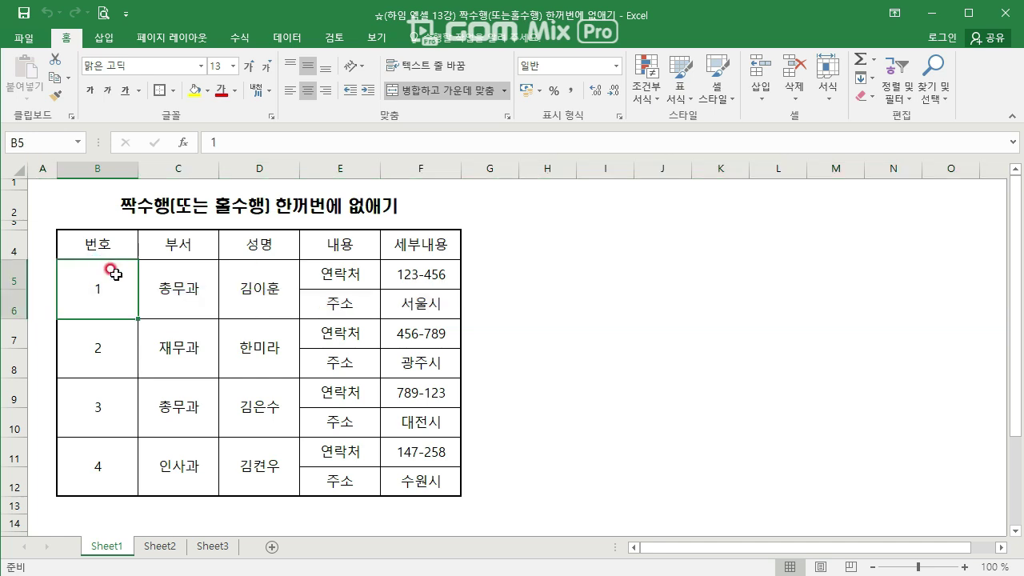
click(179, 269)
click(248, 270)
click(110, 294)
Delete row 6, the first record's 주소 row, and undo the deletion
click(13, 308)
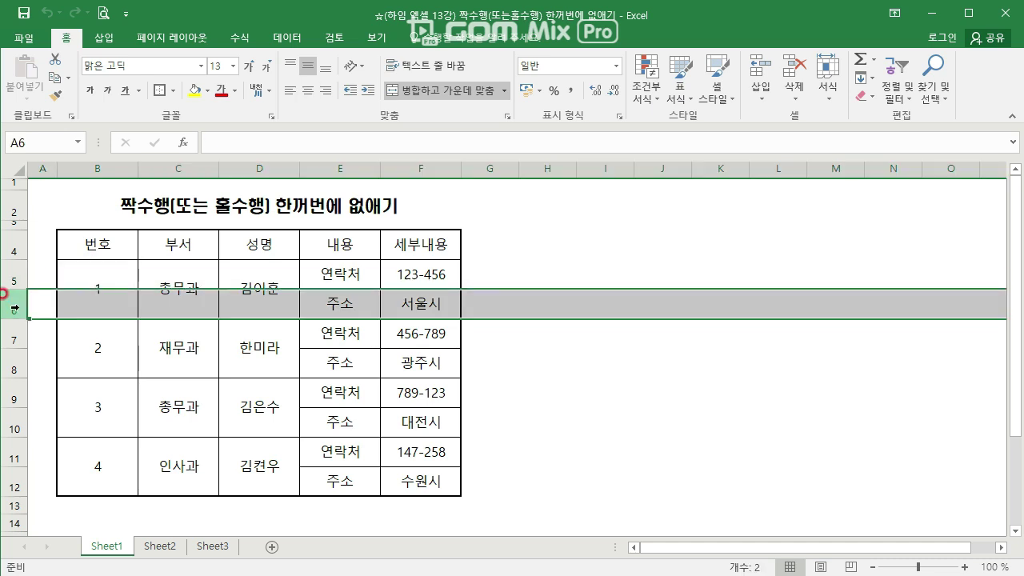
right_click(13, 308)
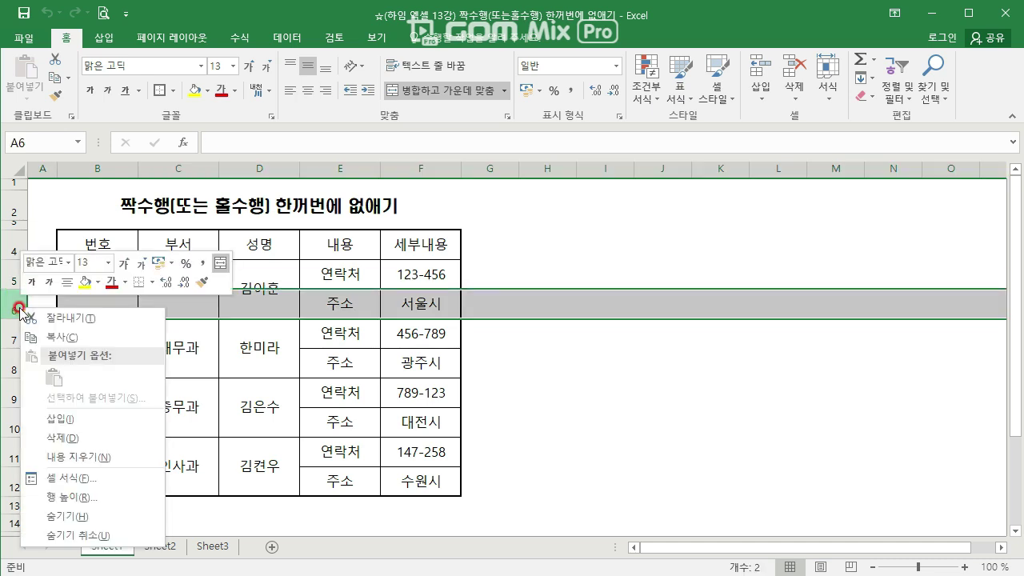
click(88, 438)
click(132, 357)
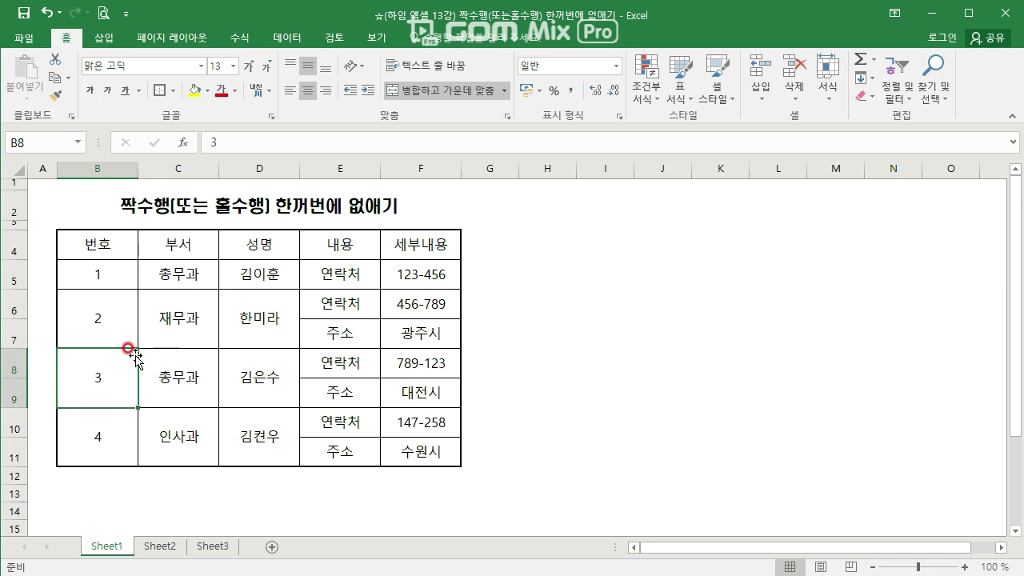
key(ctrl+z)
Unmerge the first record's 번호 cell B5:B6 and check which of the two cells holds the value
drag(96, 284, 240, 281)
click(83, 279)
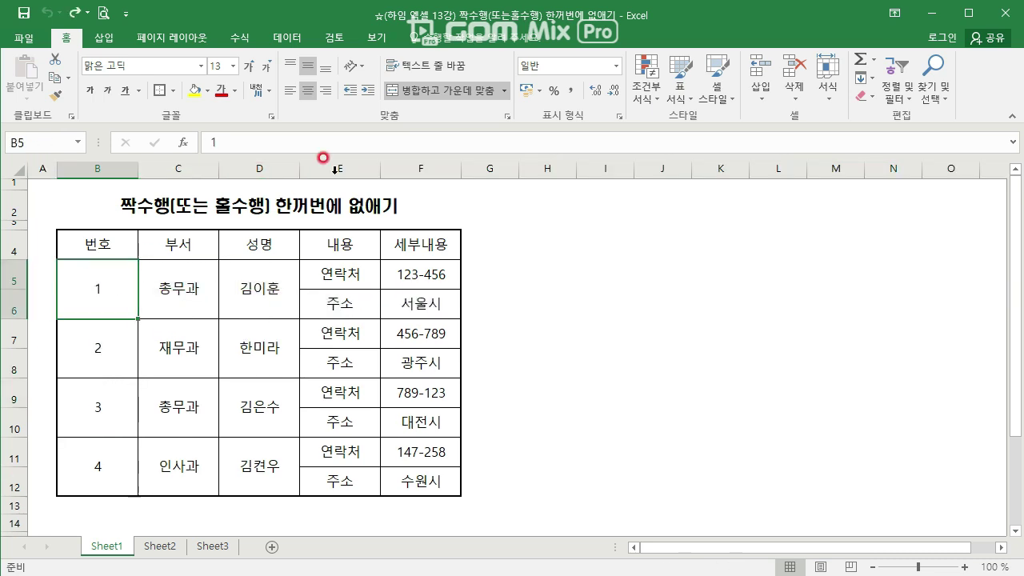
click(452, 91)
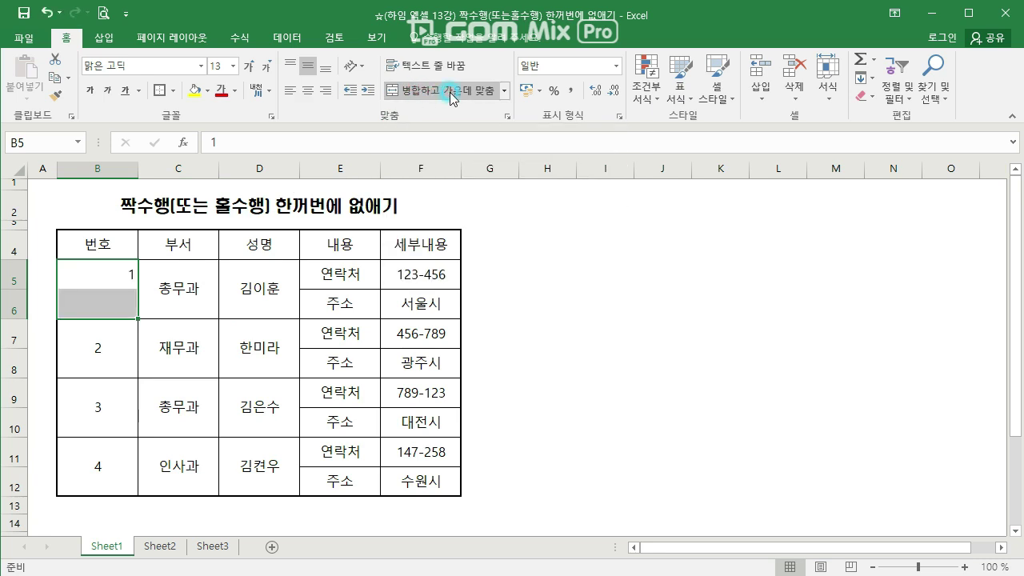
click(120, 296)
click(124, 275)
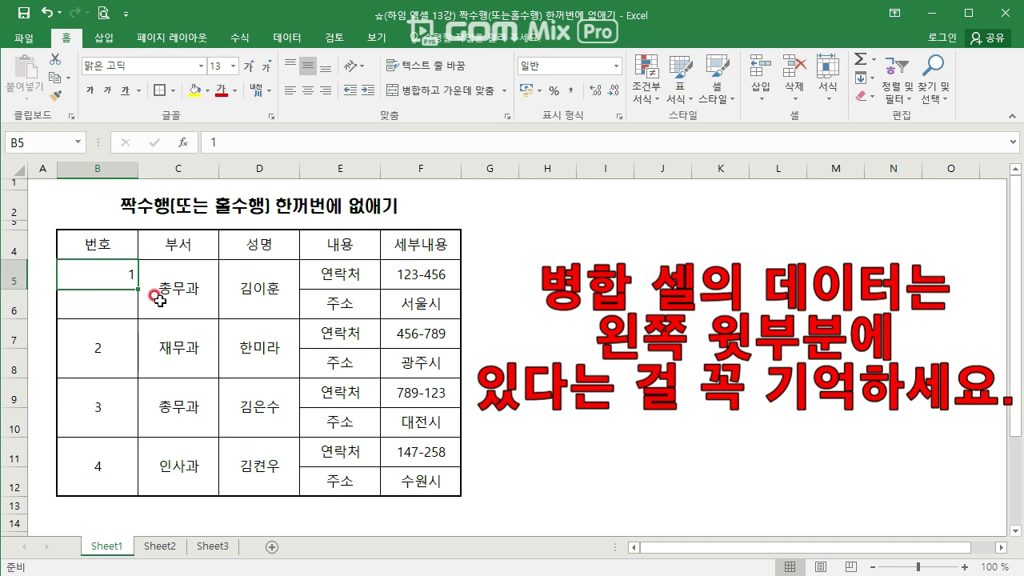
Merge and center the empty range H4:I5 and enter "4개 데이터" in it
drag(544, 255, 614, 285)
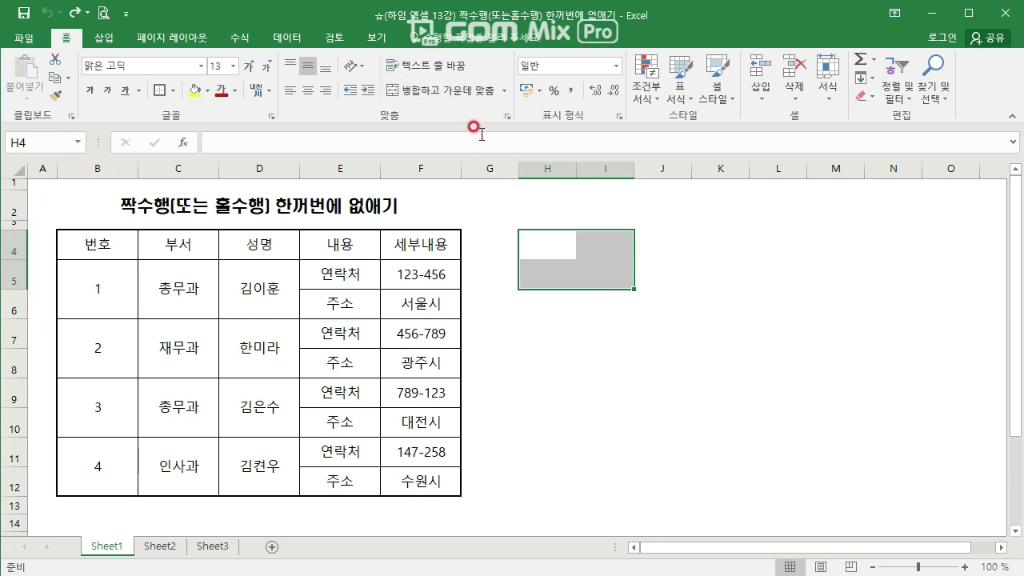
click(448, 90)
click(565, 253)
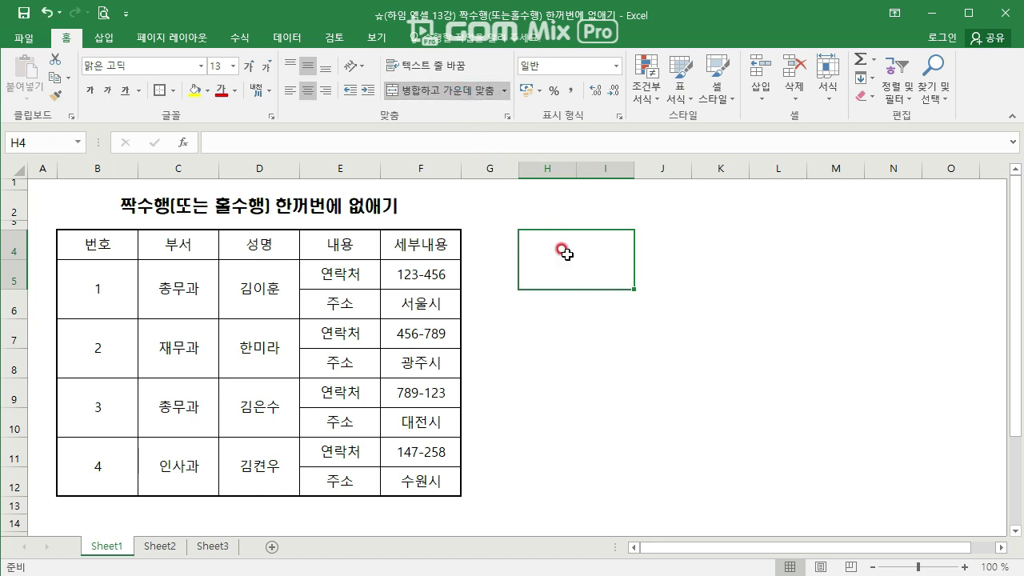
text(4개 데이터)
key(Return)
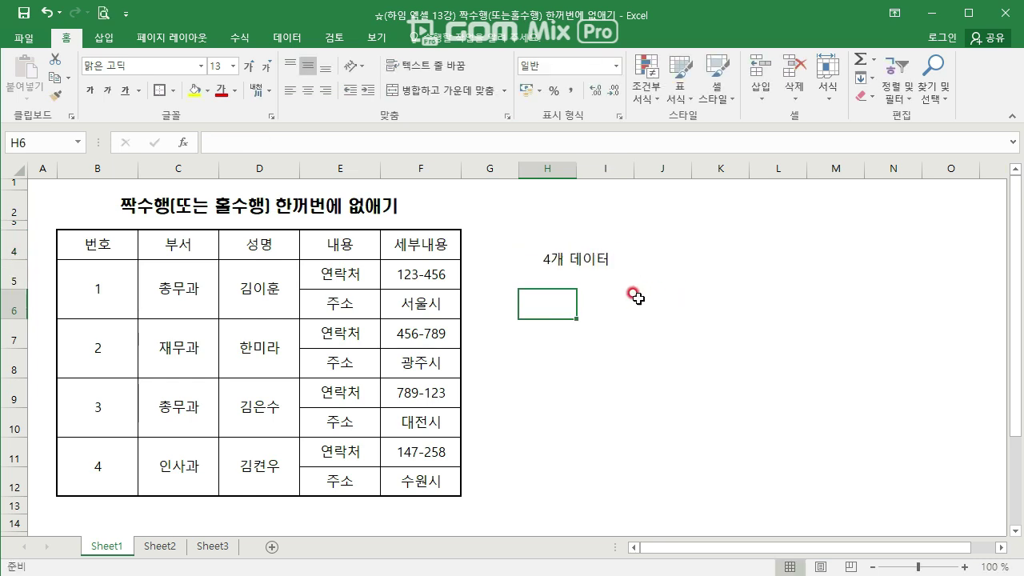
Put a border around the merged cell H4:I5 containing "4개 데이터"
click(590, 258)
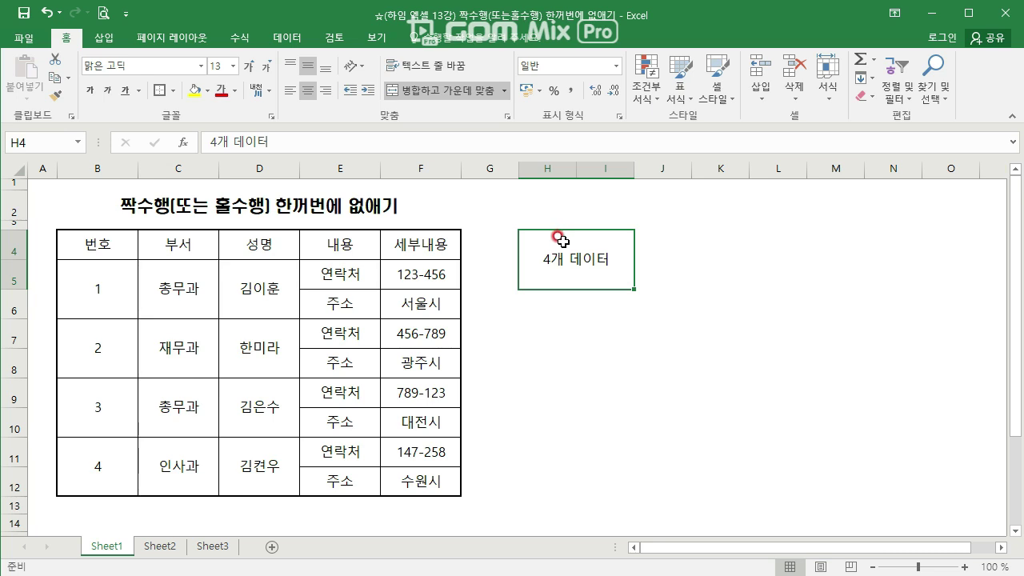
click(603, 165)
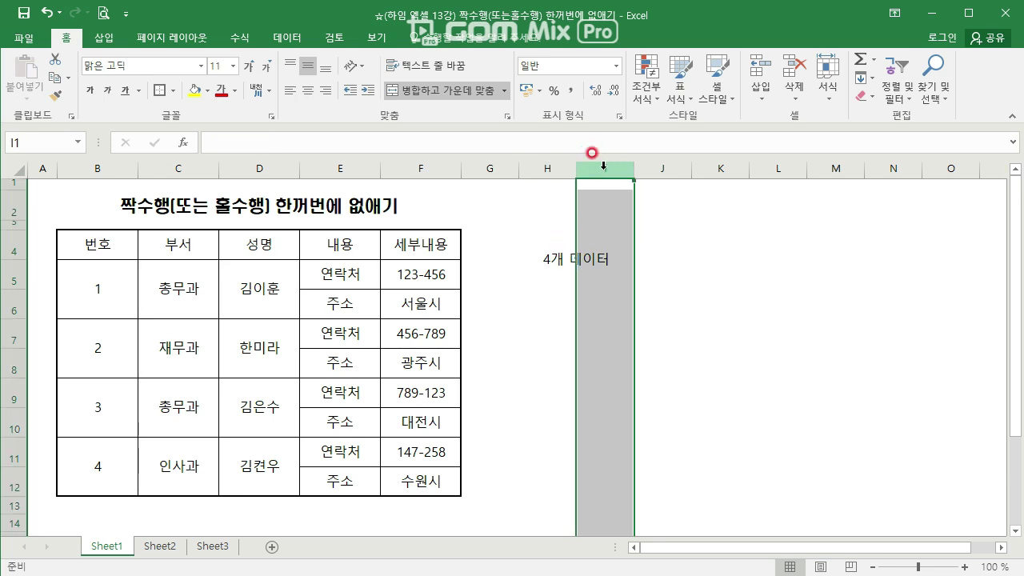
click(566, 251)
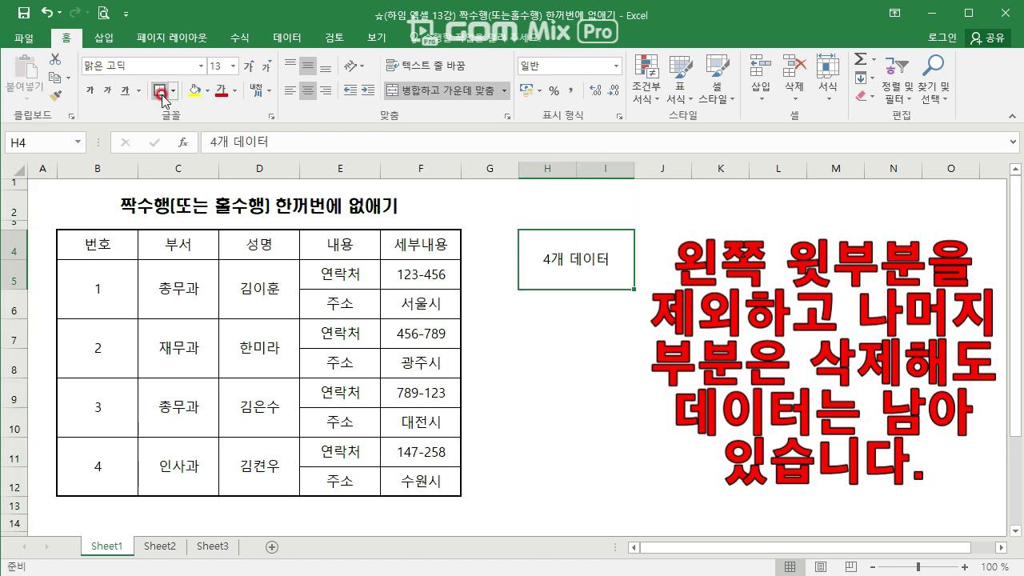
Delete column I, the right half of the merged "4개 데이터" cell, and check whether the cell keeps its text
click(611, 165)
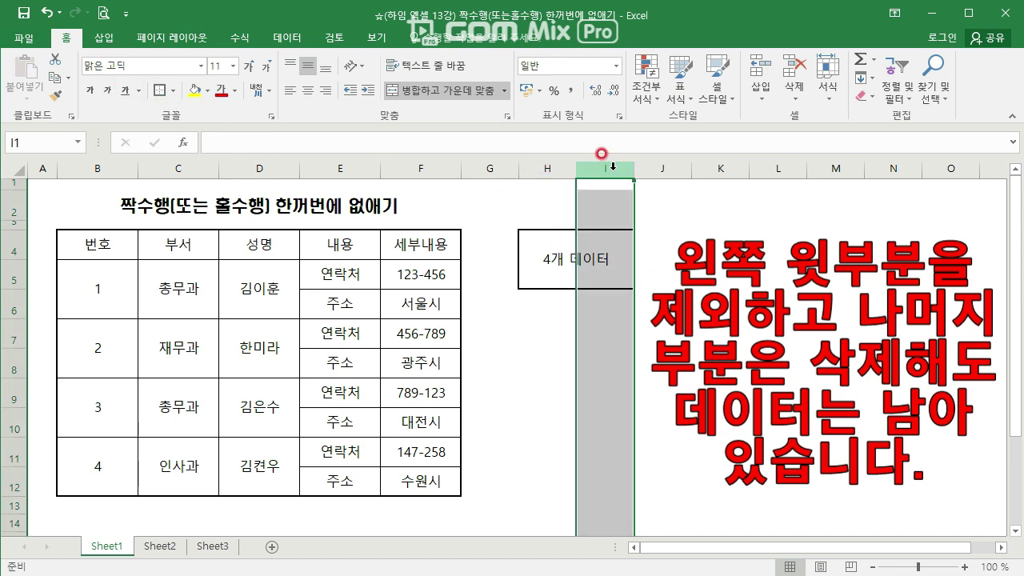
right_click(611, 166)
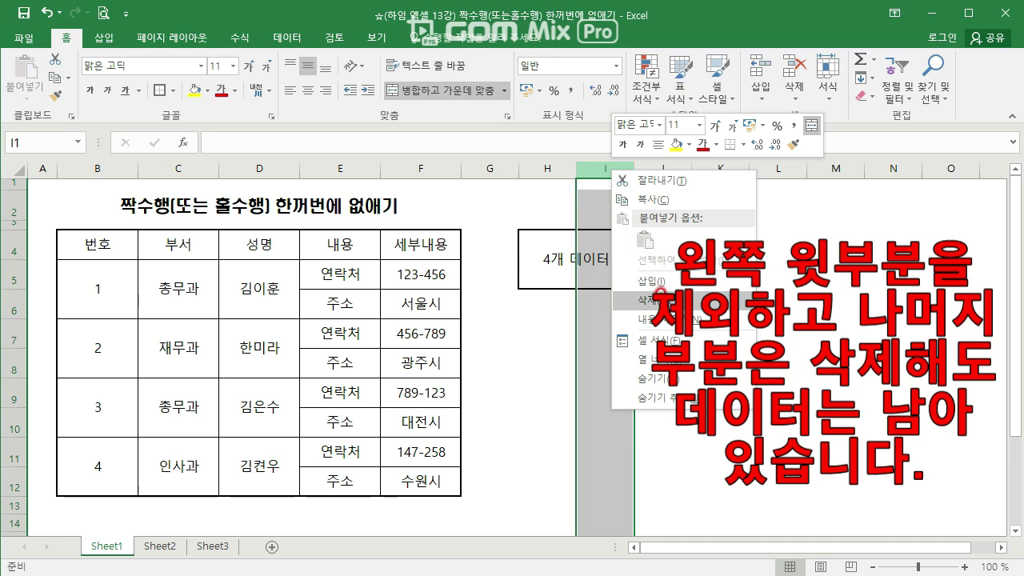
click(658, 289)
click(531, 258)
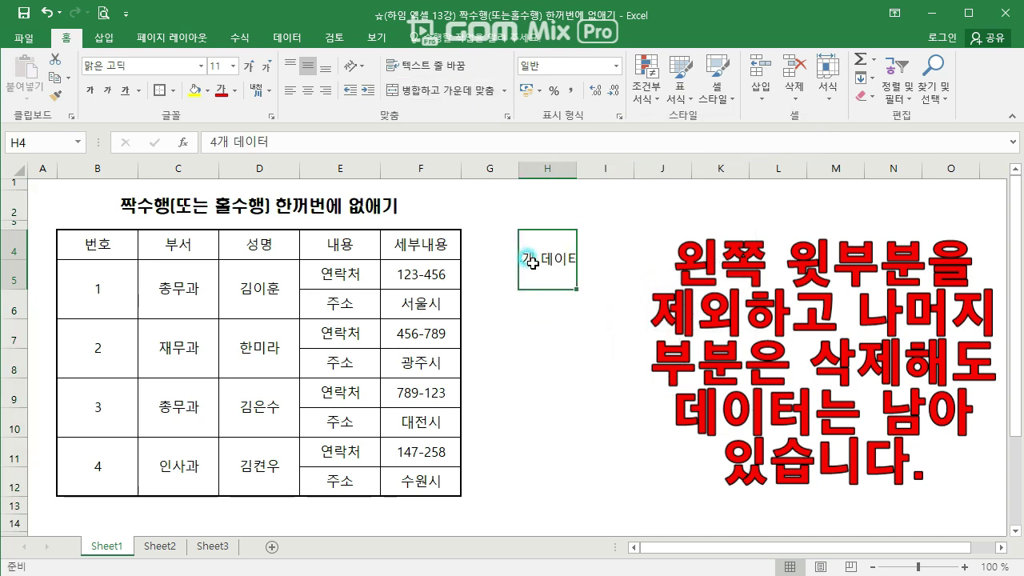
Delete row 5, check what H4 contains, and undo the row deletion
click(13, 275)
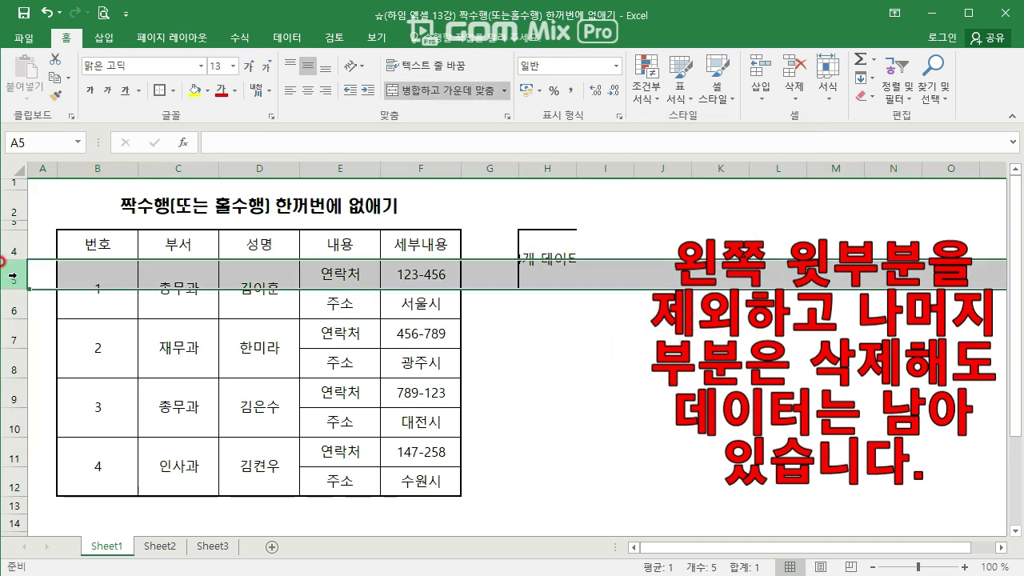
right_click(13, 275)
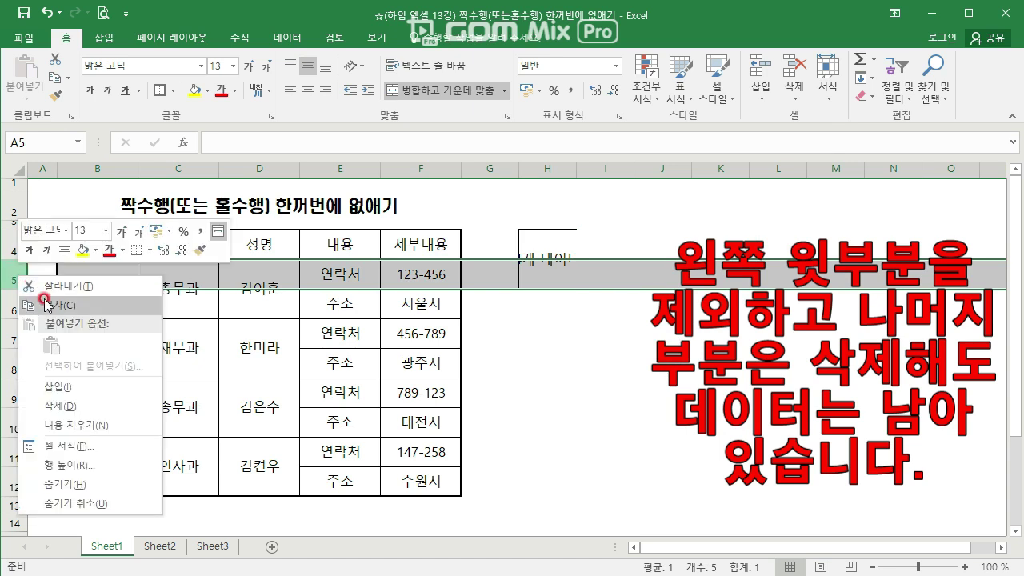
click(90, 403)
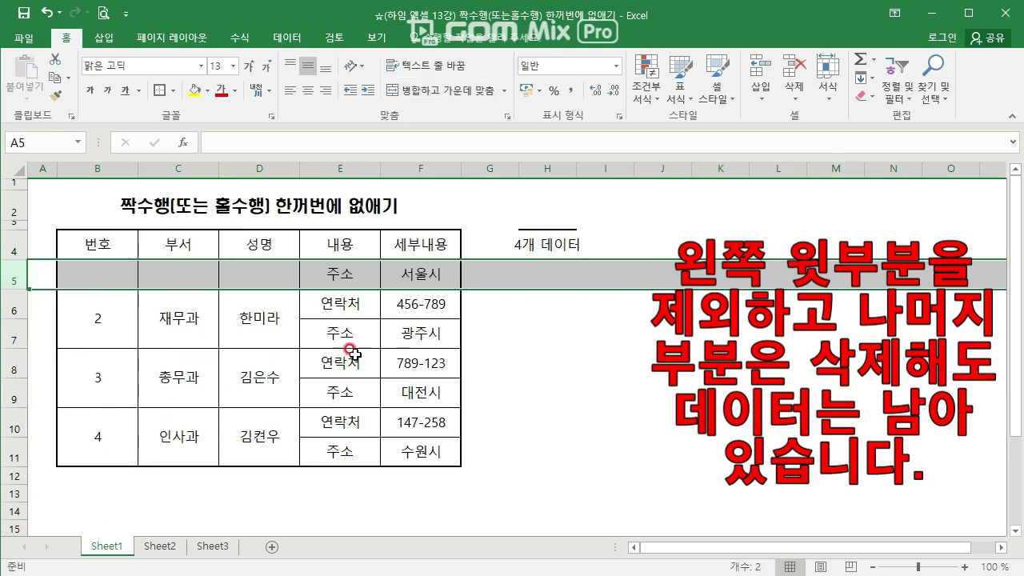
click(590, 272)
click(564, 245)
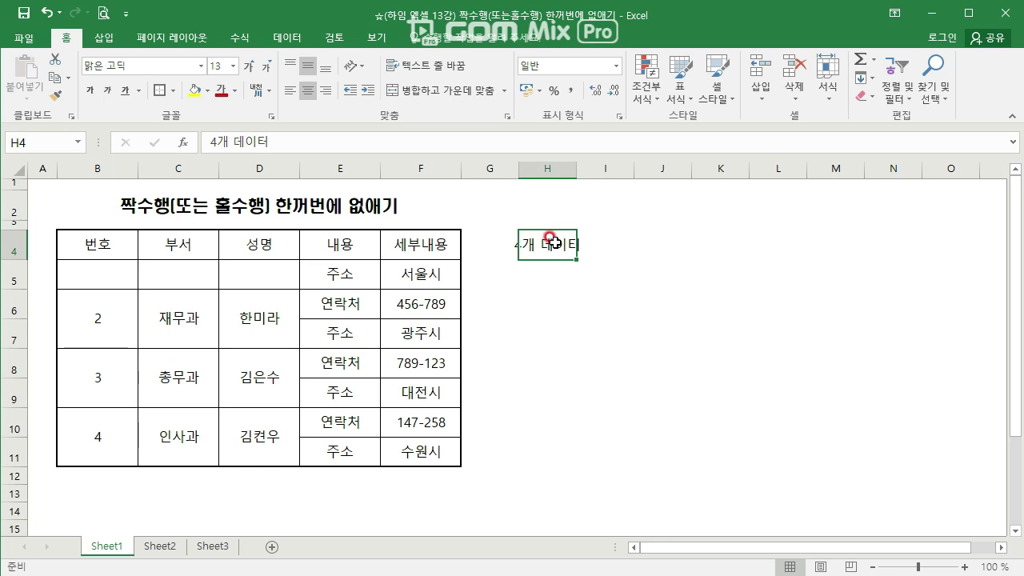
key(ctrl+z)
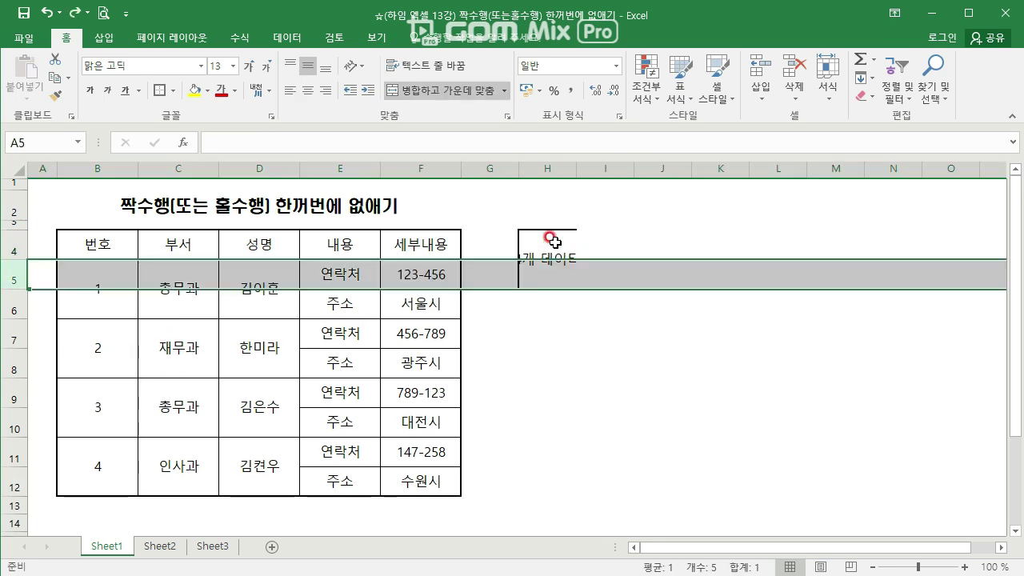
Delete column H, which holds the "4개 데이터" demonstration cell
click(554, 166)
right_click(555, 167)
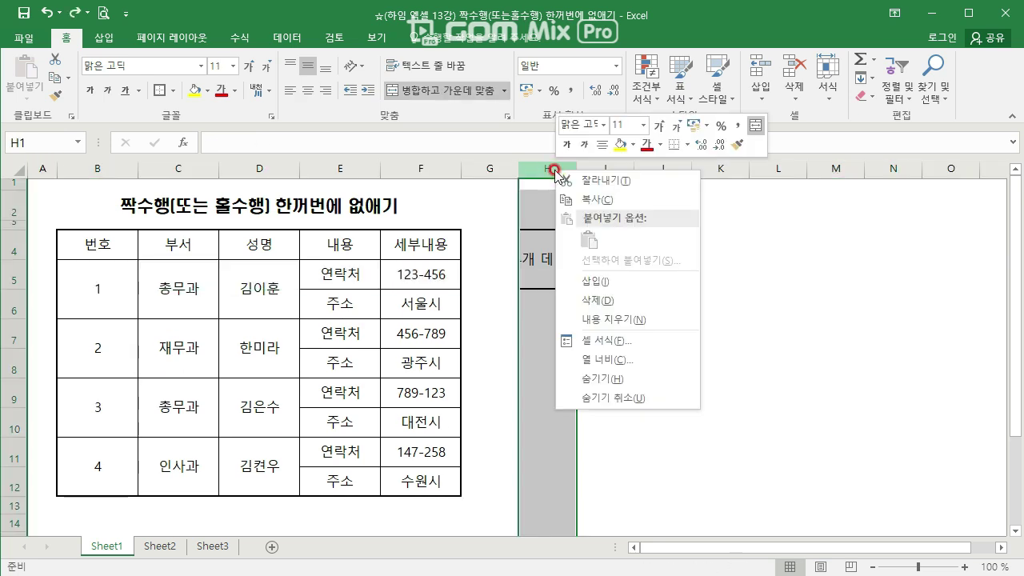
click(605, 301)
click(448, 323)
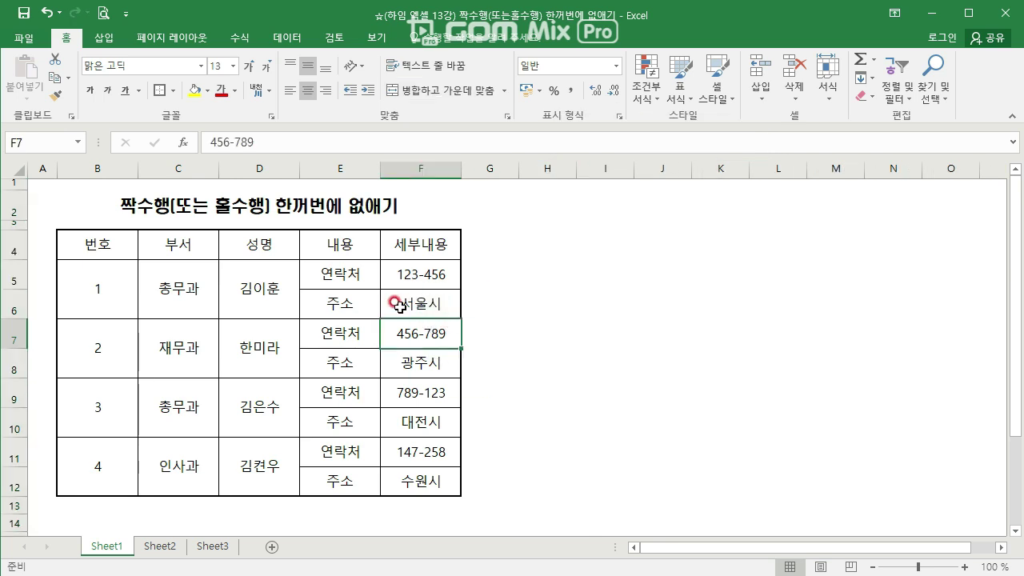
Check which of the first record's cells start in row 5 and which belong only to its 주소 row
click(343, 306)
click(426, 298)
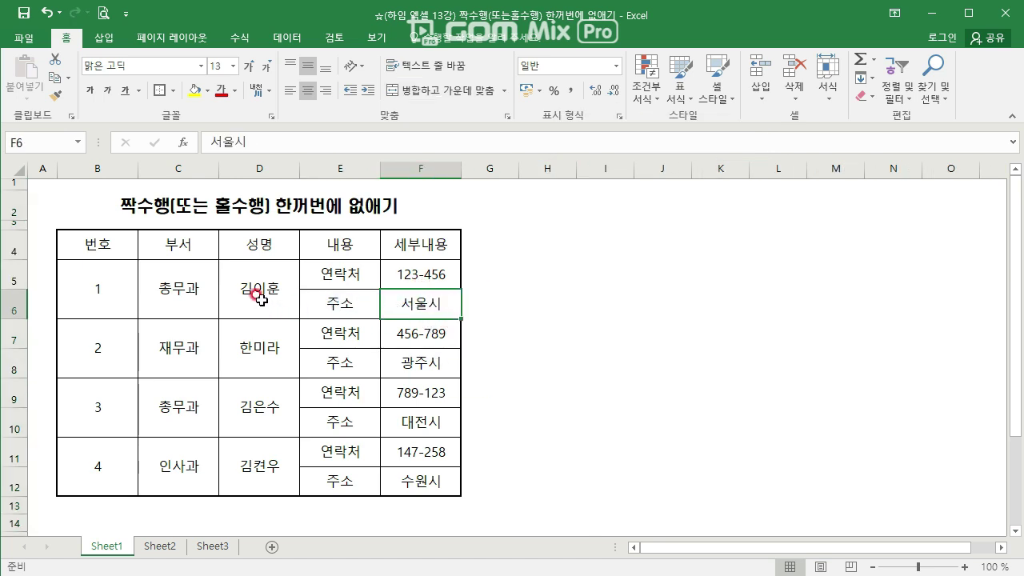
click(342, 272)
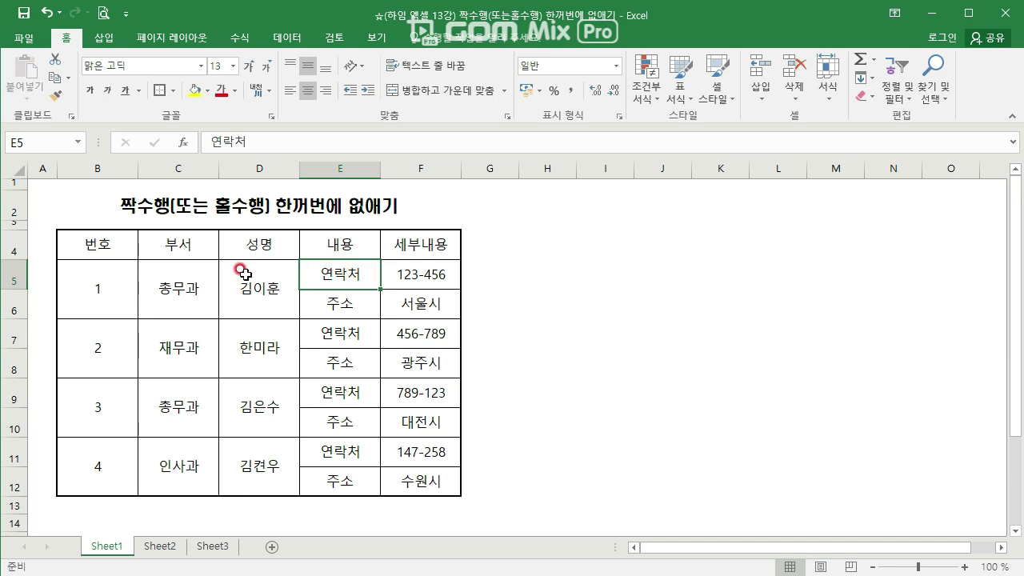
click(258, 285)
click(200, 290)
click(73, 269)
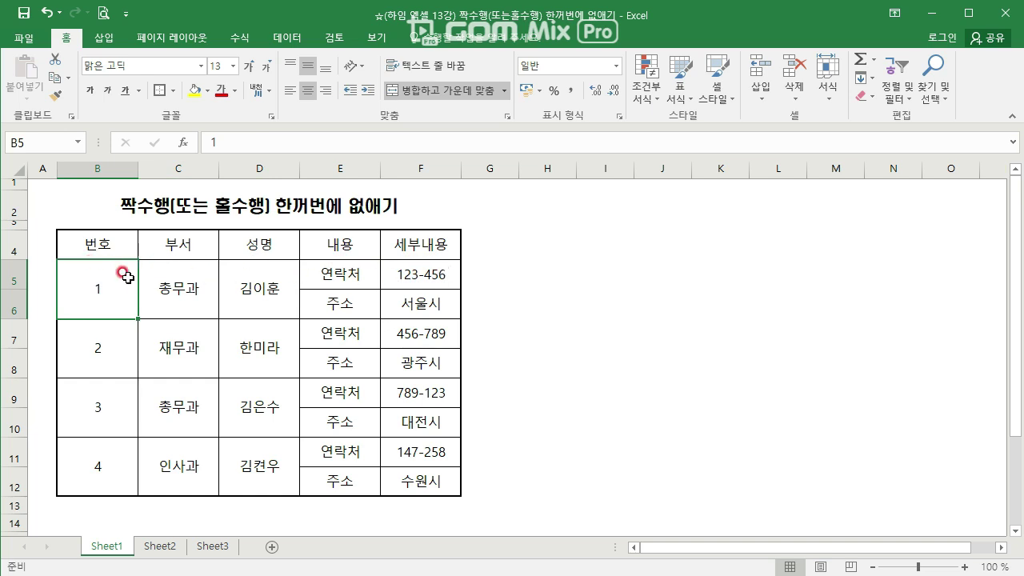
click(340, 302)
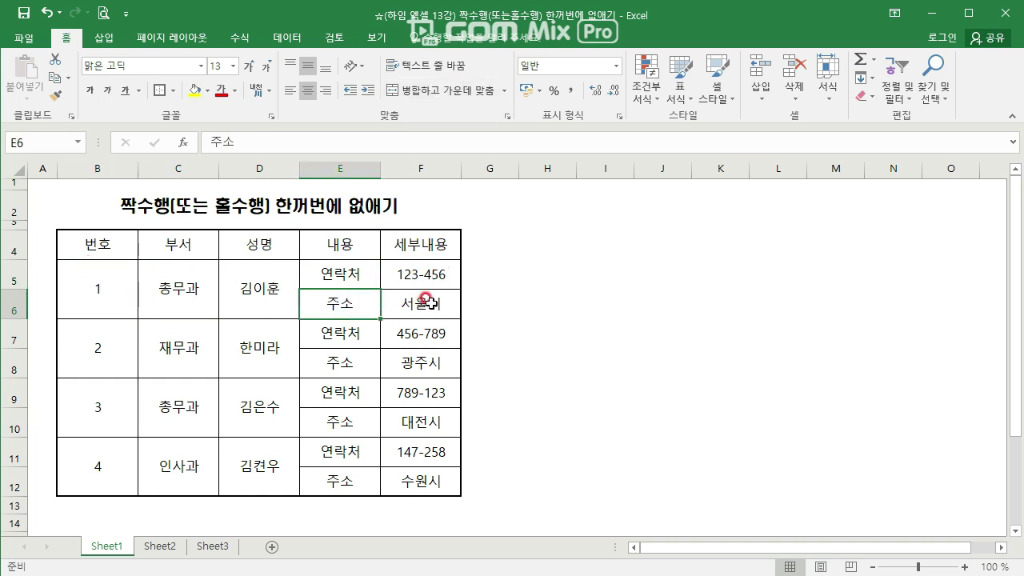
Enter the header "삭제" in G4, directly beside the table's 세부내용 header
click(490, 246)
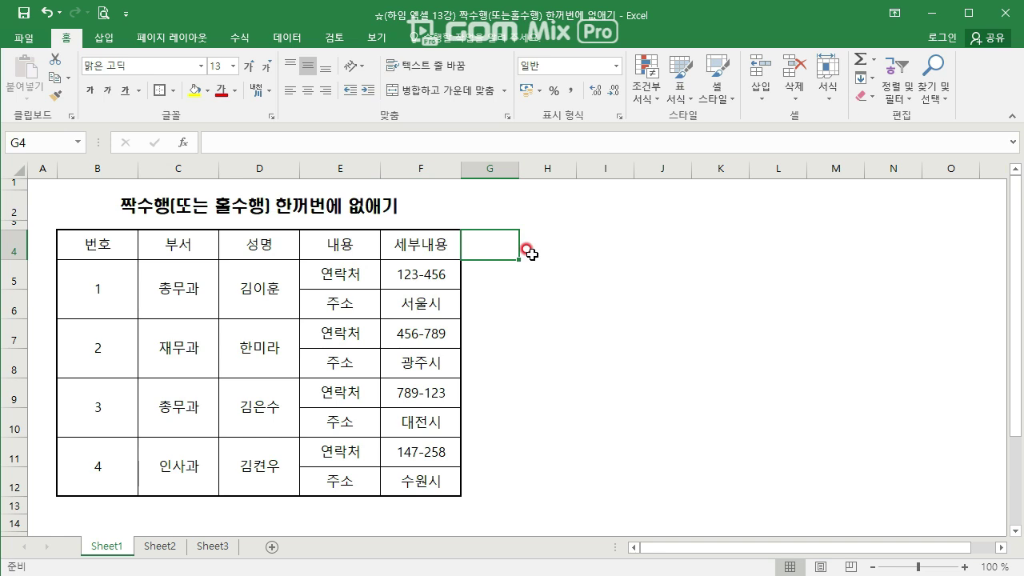
text(ㅅ)
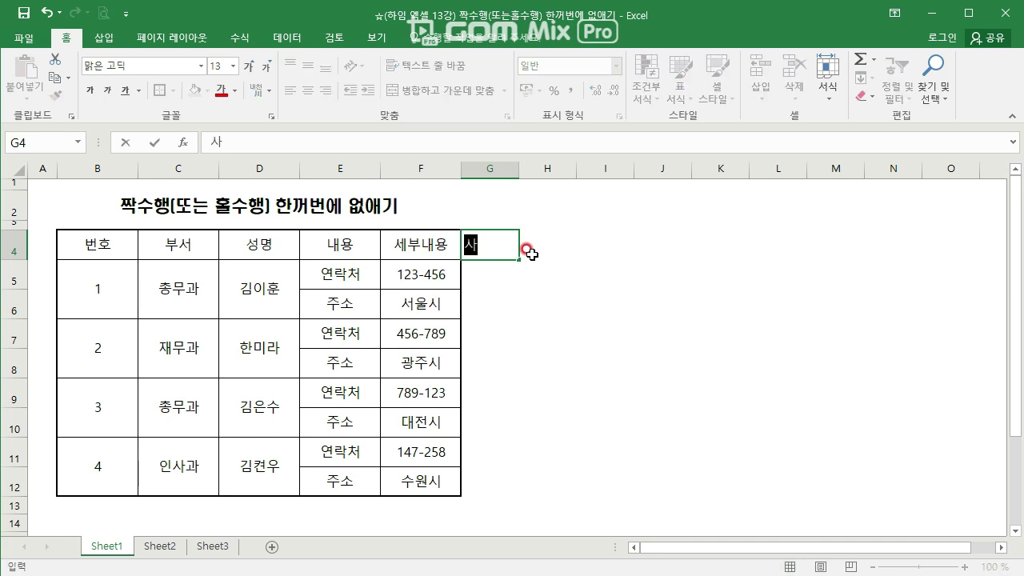
text(제)
key(Return)
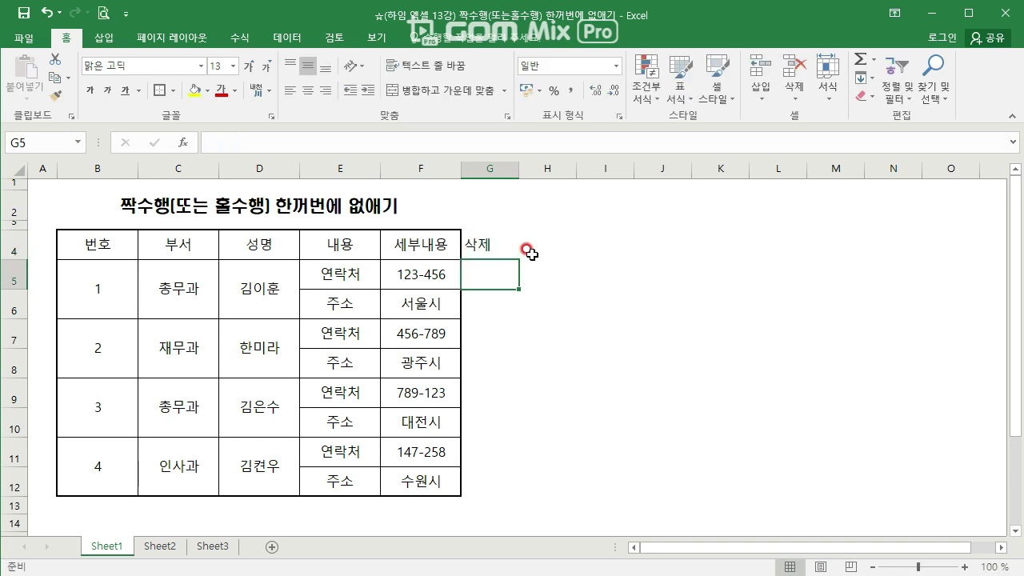
Mark the first 주소 row with "O" in G6 and fill the G5:G6 pair down to G12
click(483, 301)
text(o)
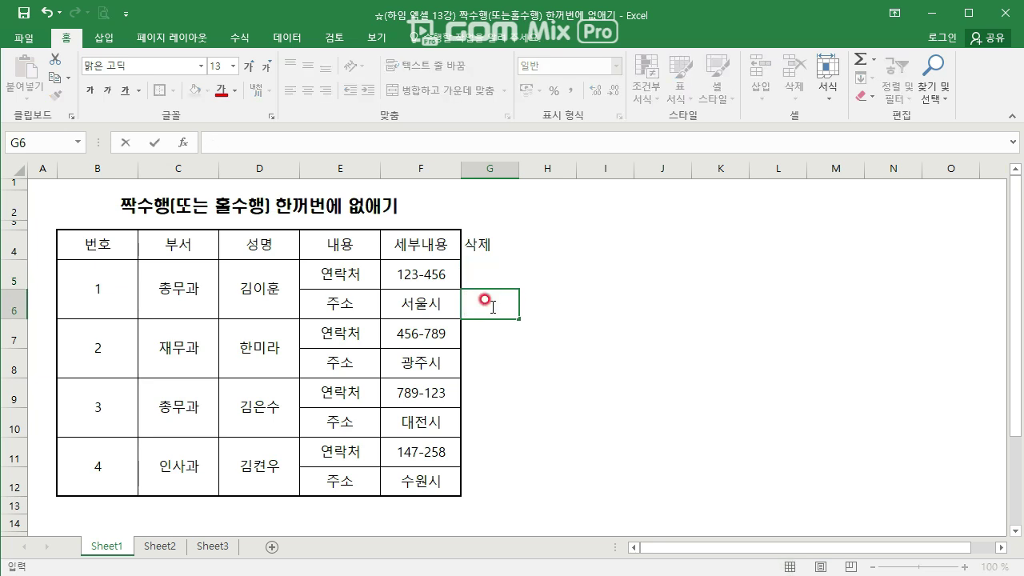
key(Return)
click(497, 302)
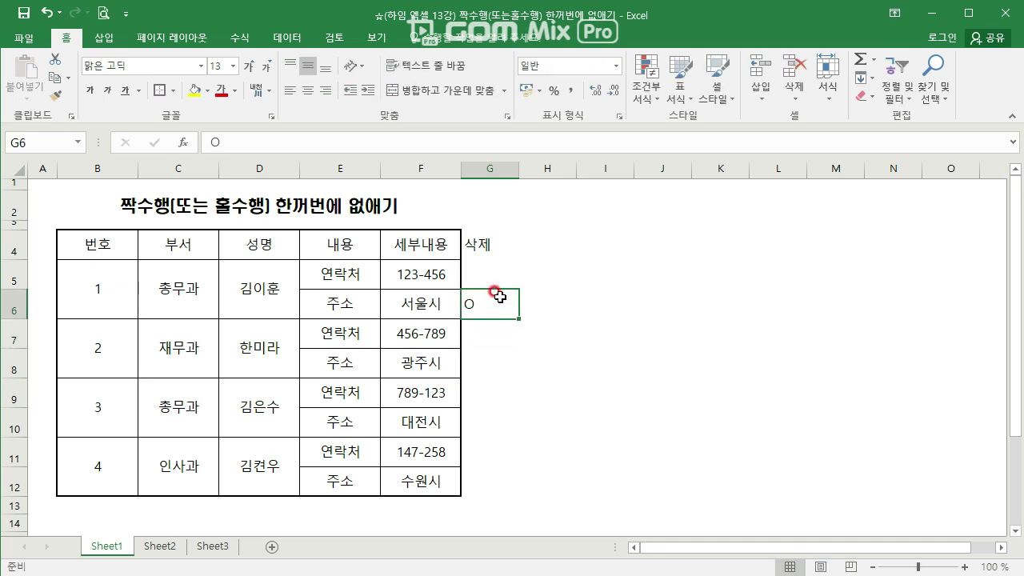
mouse_move(491, 270)
mouse_down()
mouse_move(469, 290)
mouse_move(521, 323)
mouse_move(526, 366)
mouse_move(512, 488)
mouse_up()
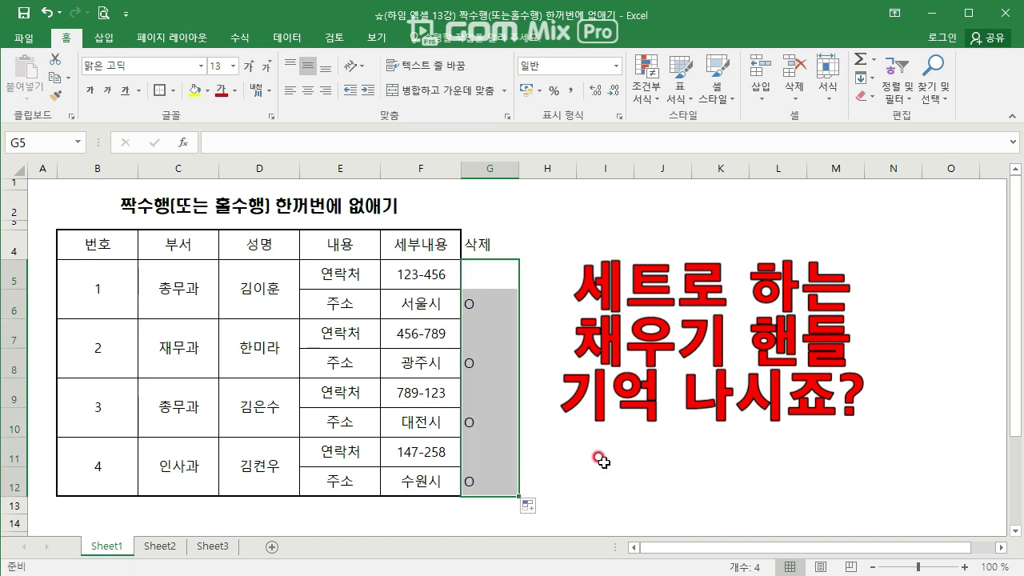
Turn on filtering for the header row, row 4
click(158, 286)
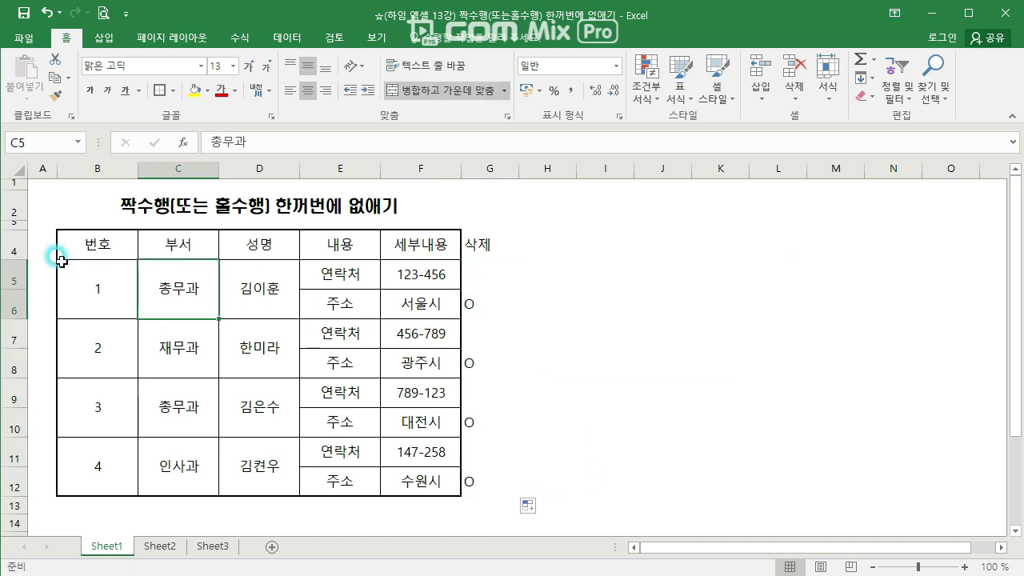
click(11, 243)
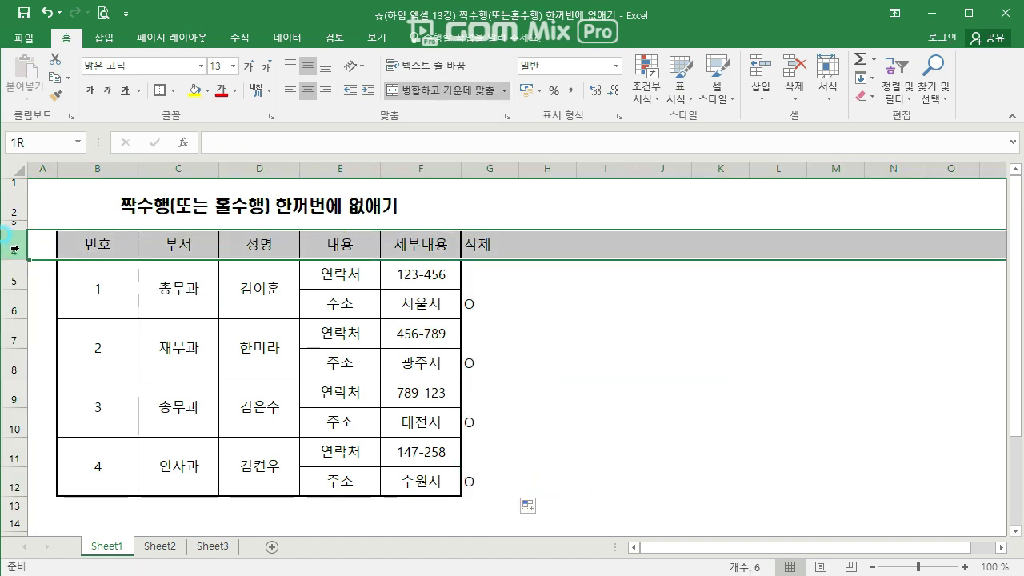
click(290, 39)
click(409, 88)
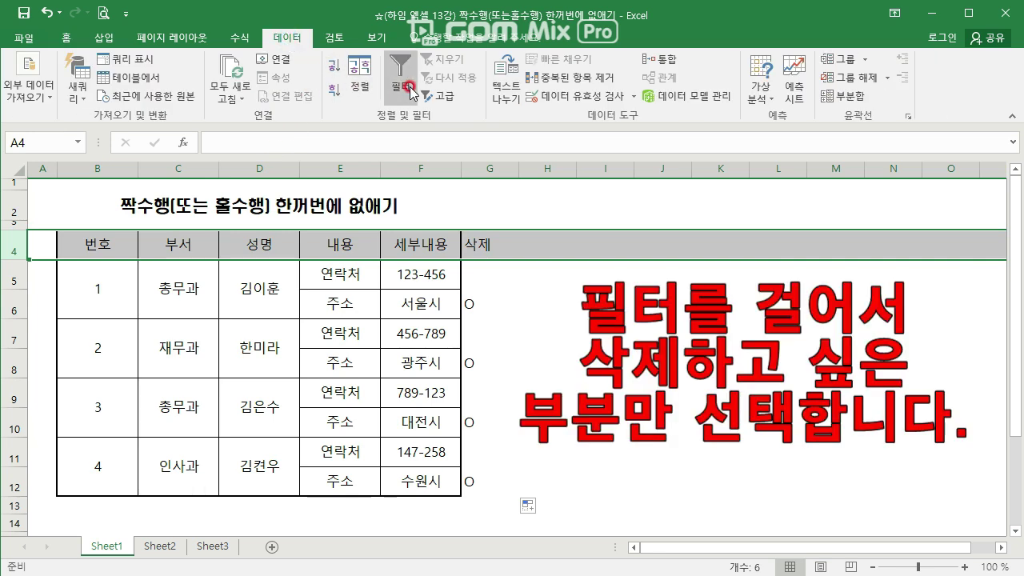
click(490, 298)
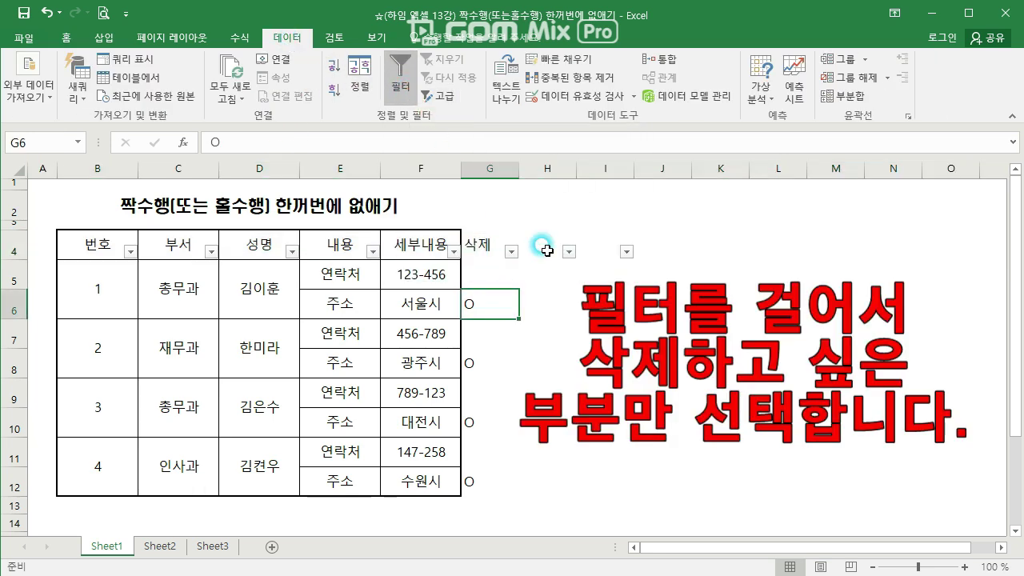
Delete the empty columns H and I that carry unneeded filter arrows
click(530, 239)
drag(540, 167, 608, 166)
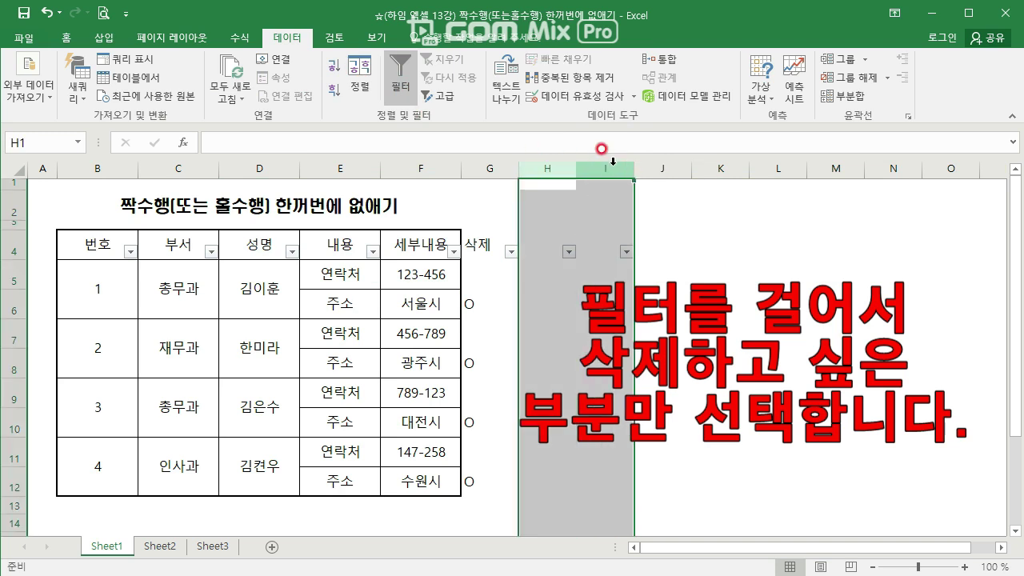
right_click(609, 166)
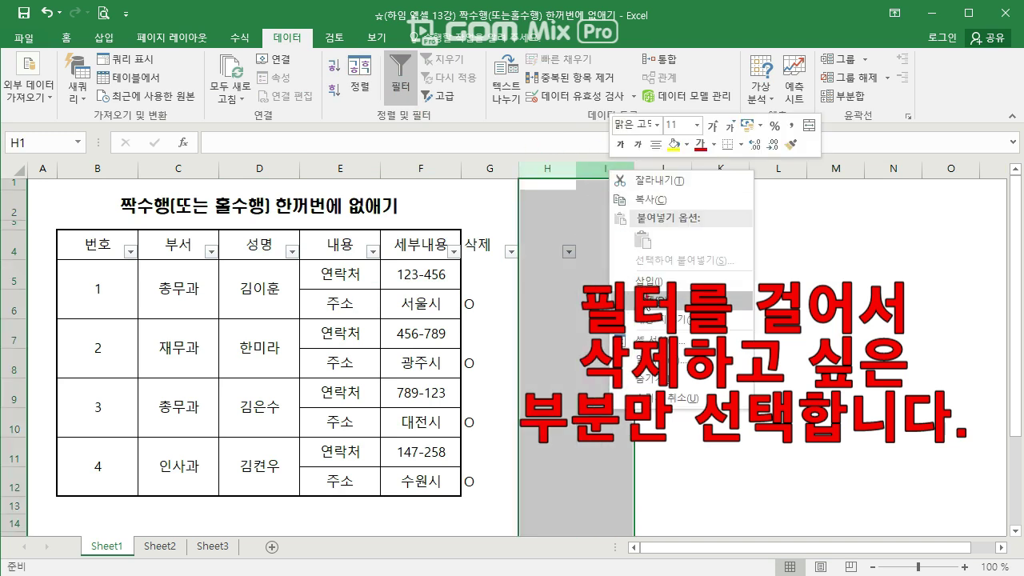
click(648, 300)
Filter the 삭제 column to show only the rows marked "O"
click(473, 272)
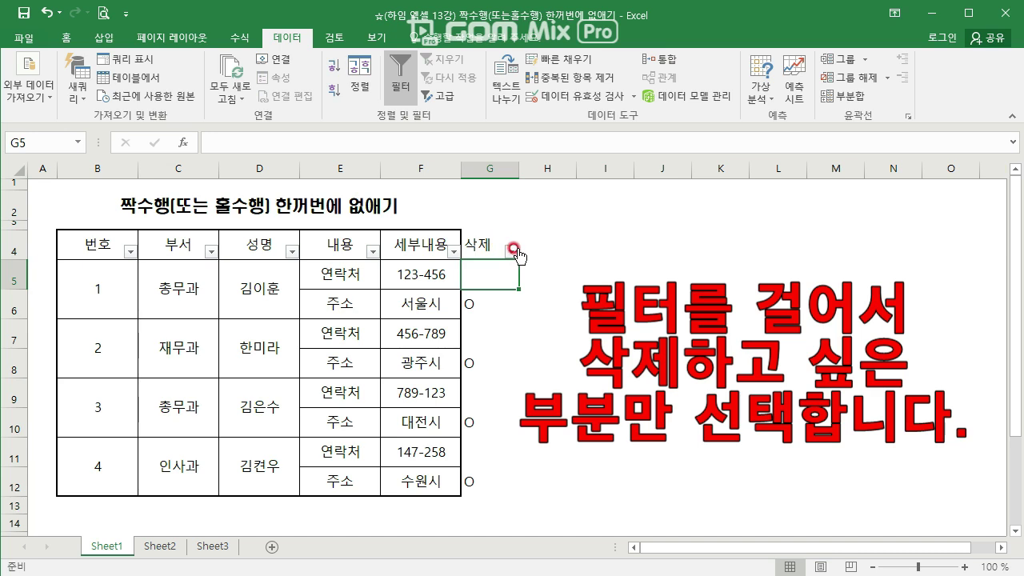
click(468, 302)
click(511, 251)
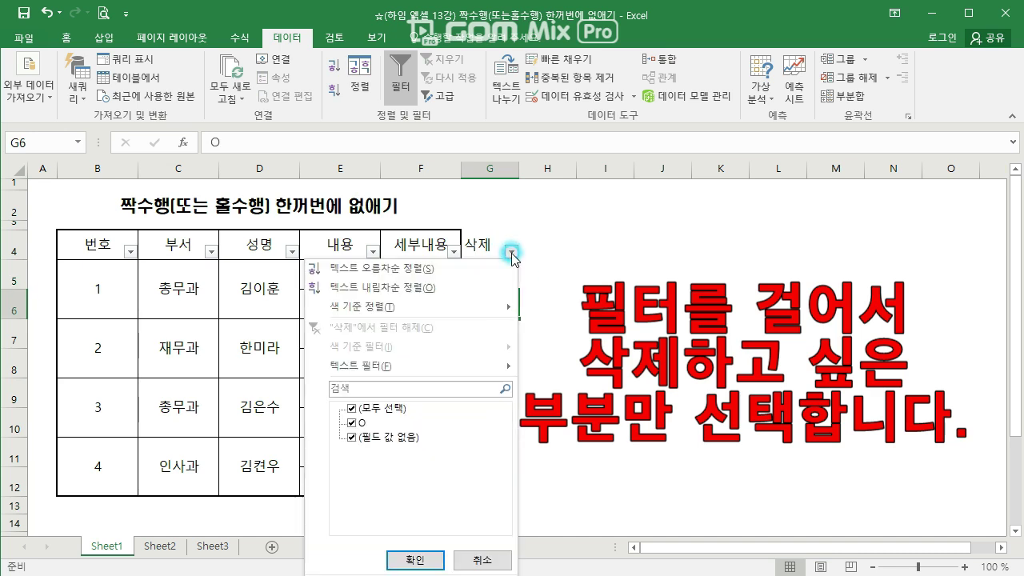
click(381, 409)
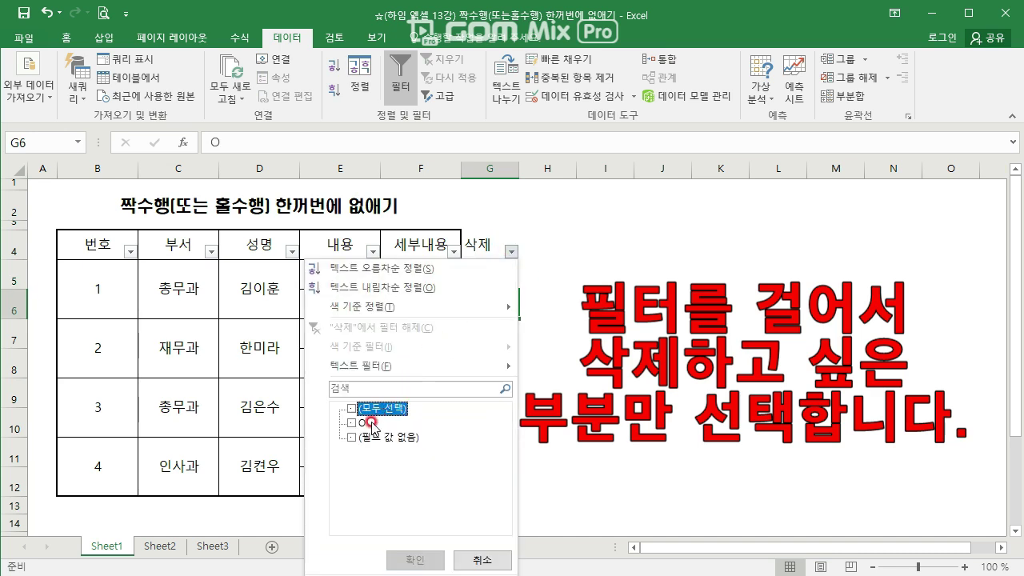
click(352, 423)
click(416, 561)
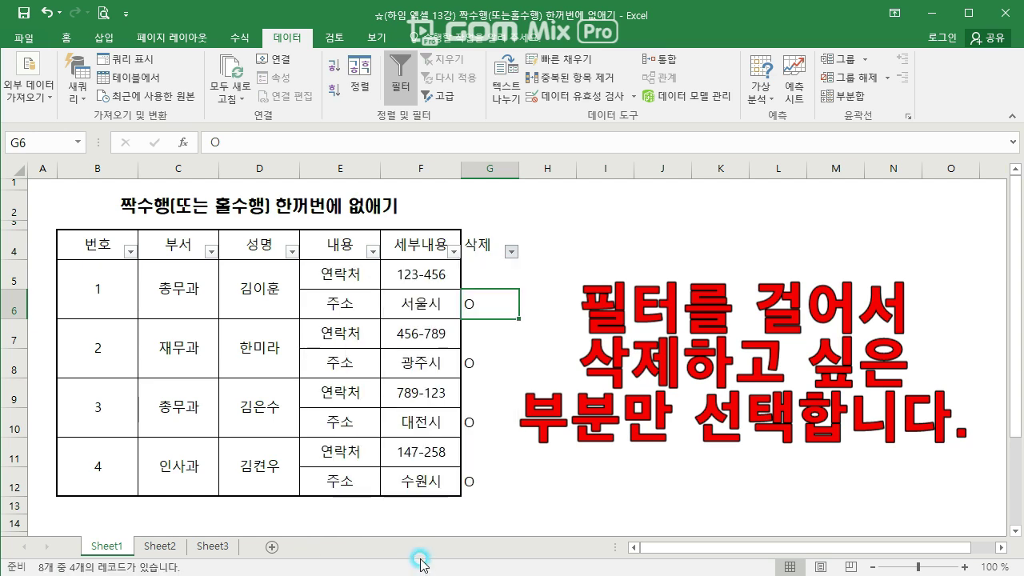
Delete all the filtered 주소 rows marked "O" together, selecting whole rows from 6 through 13
drag(16, 275, 18, 387)
right_click(152, 303)
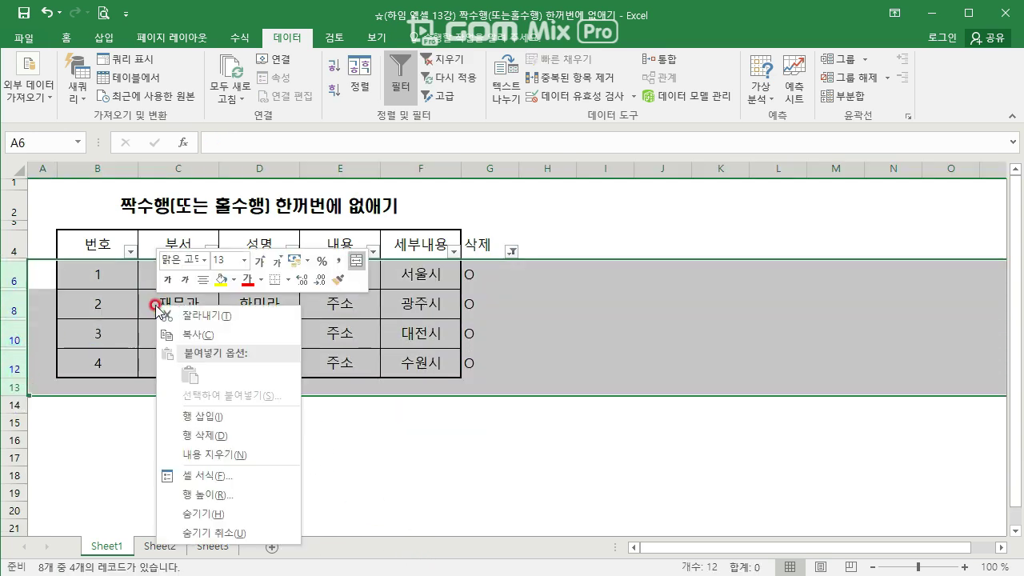
click(213, 438)
click(446, 333)
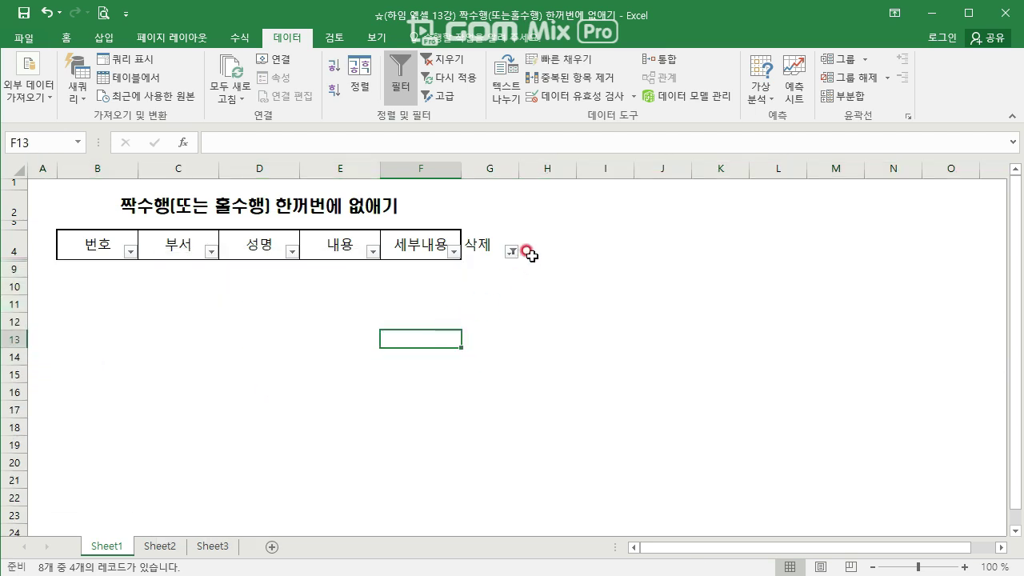
Show all remaining rows again by selecting every value in the 삭제 column's filter
click(512, 252)
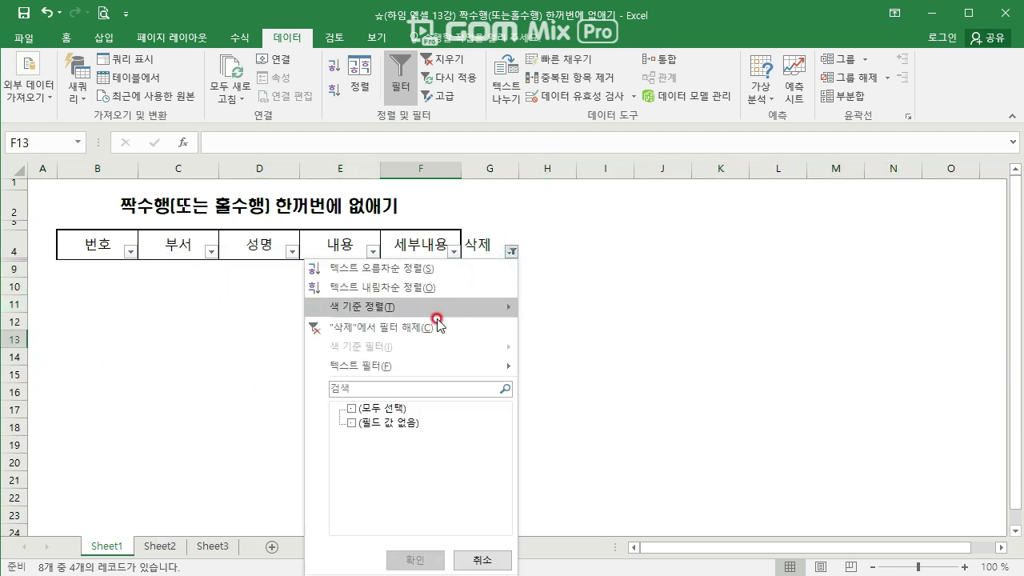
click(355, 409)
click(417, 560)
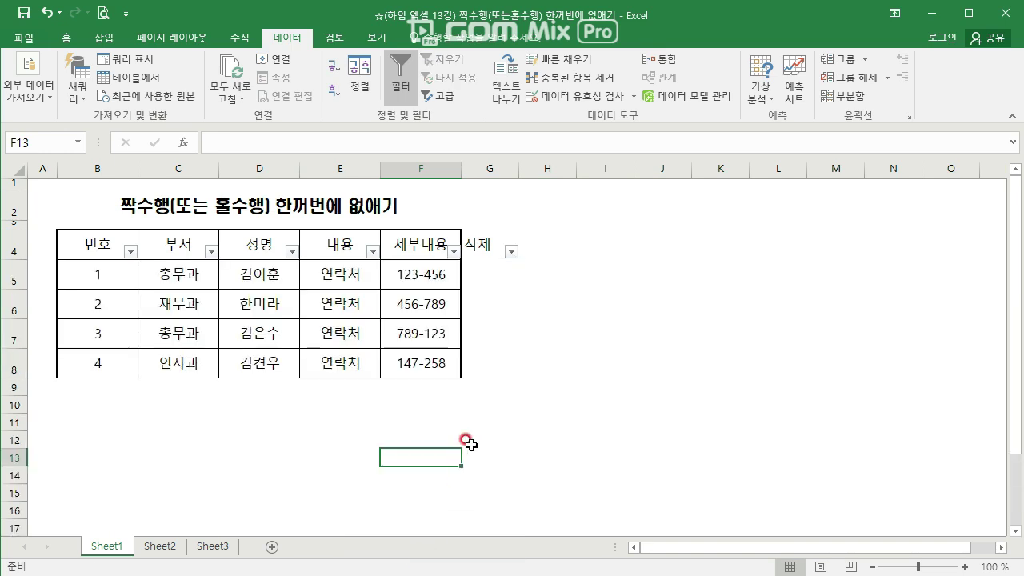
click(472, 387)
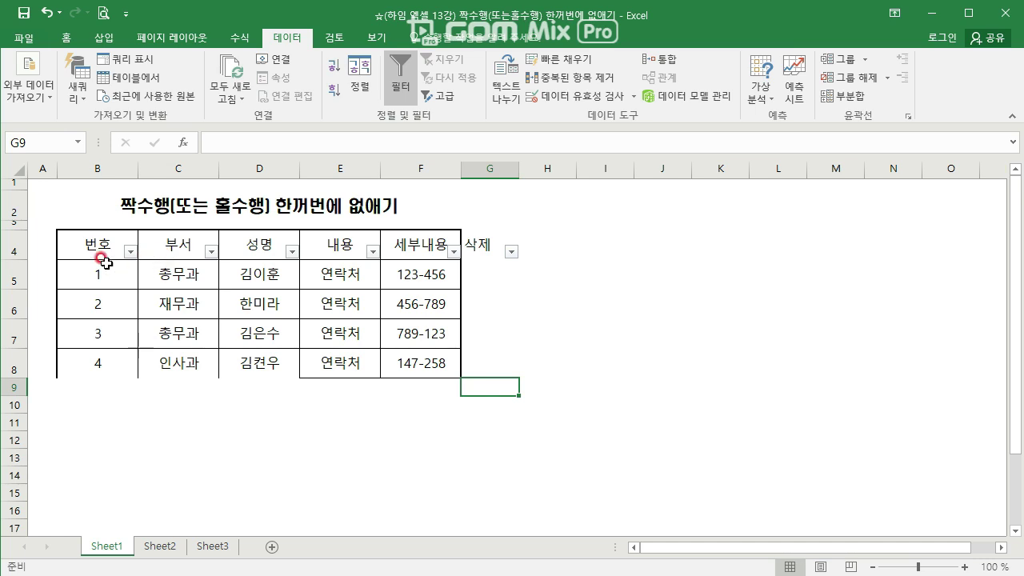
click(196, 293)
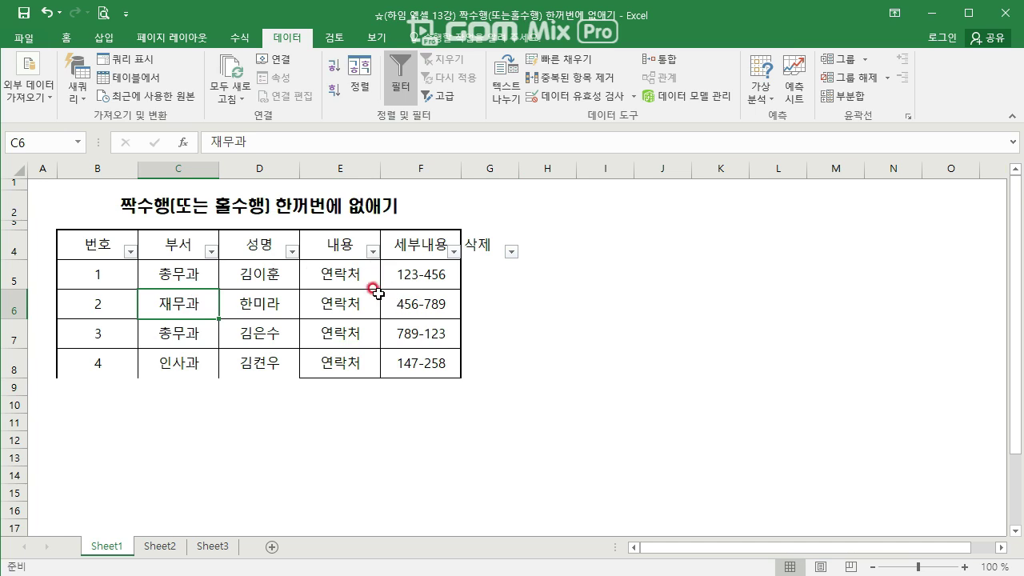
Switch to Sheet3 and examine the merged 번호, 부서 and 성명 cells beside the 연락처 and 주소 rows
click(163, 547)
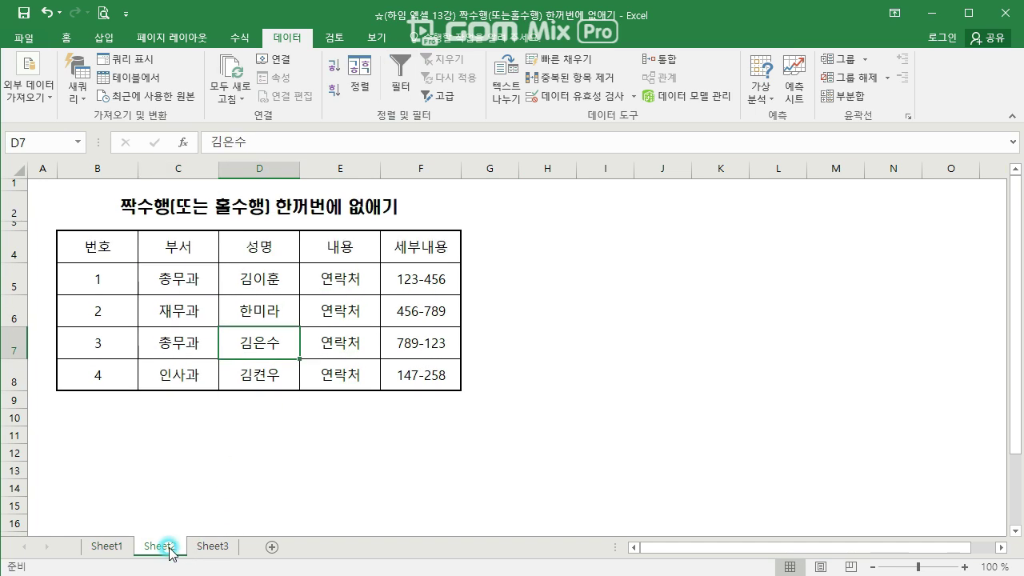
click(209, 547)
click(282, 417)
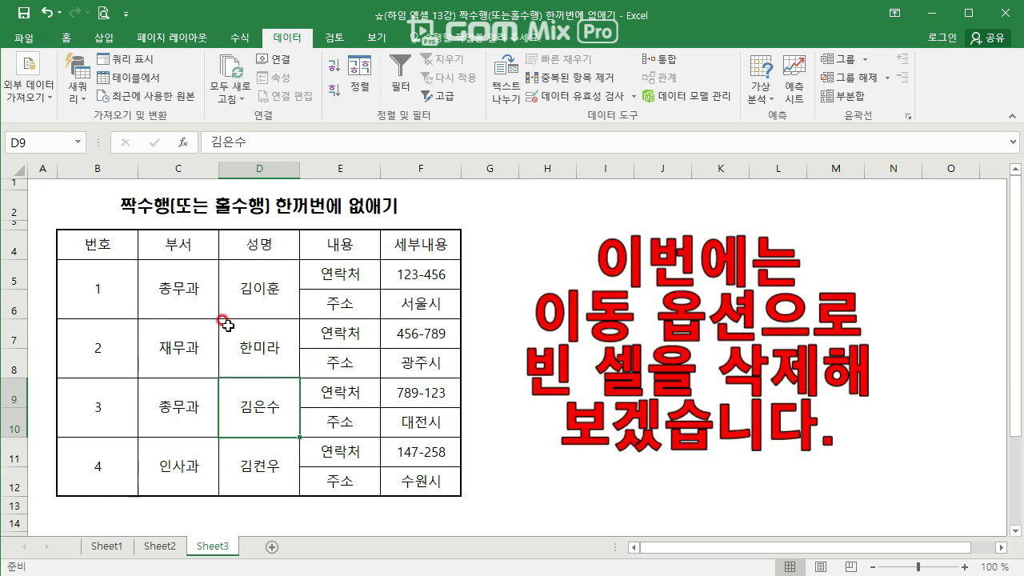
click(97, 244)
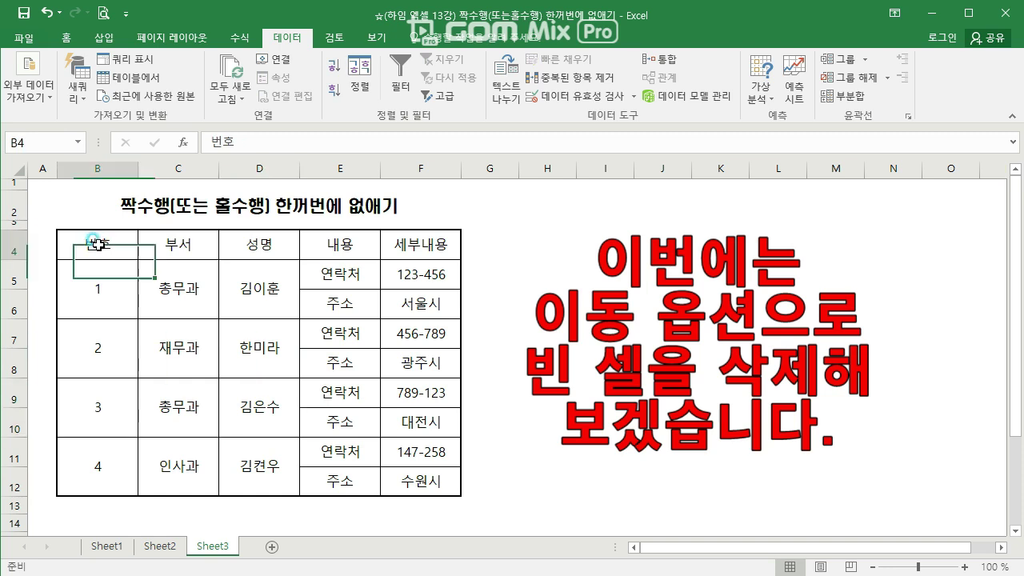
click(111, 284)
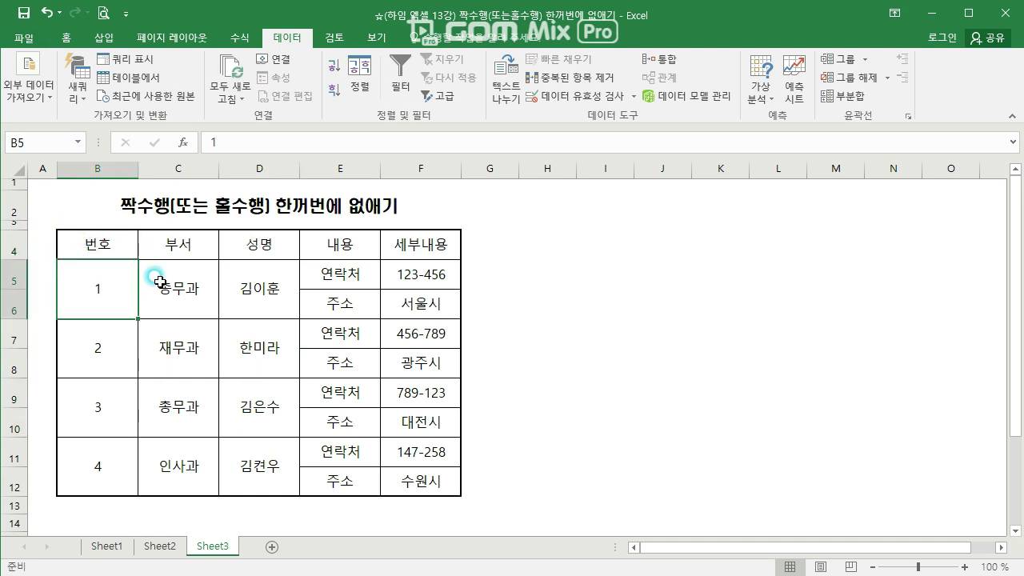
click(172, 277)
click(244, 267)
click(178, 296)
click(80, 294)
click(180, 286)
click(244, 282)
click(104, 274)
drag(101, 240, 401, 490)
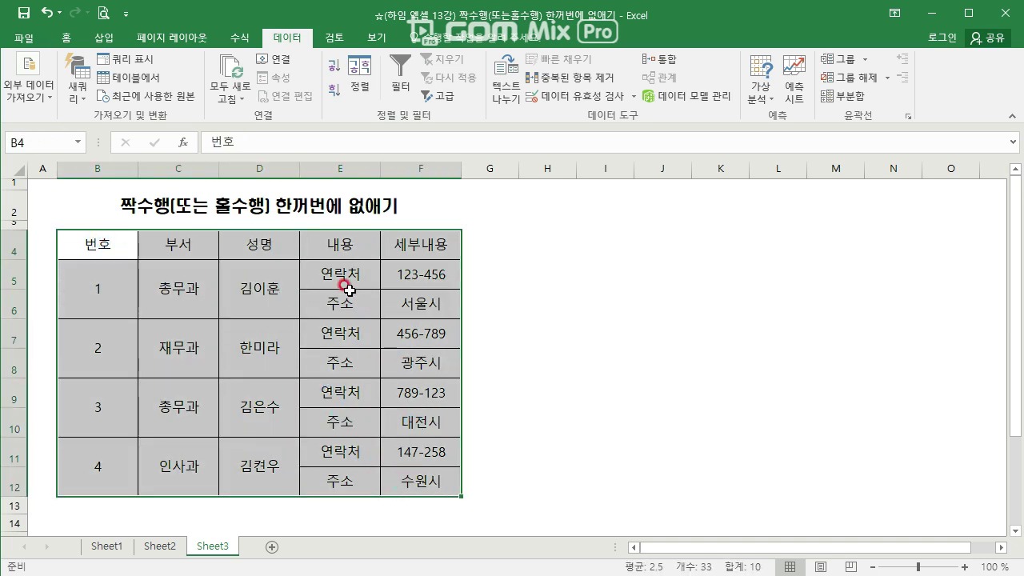
click(338, 297)
click(336, 276)
click(340, 307)
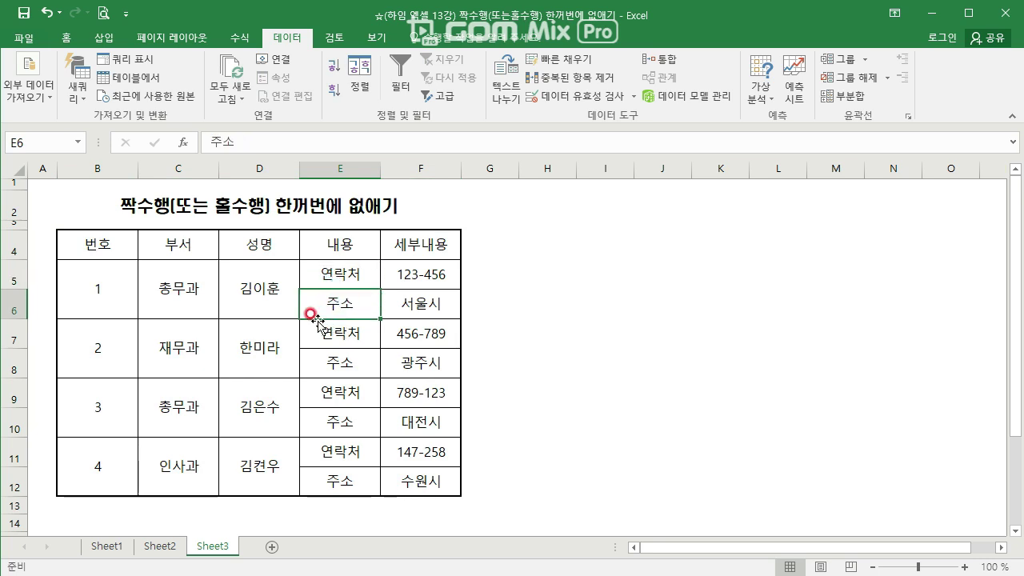
Unmerge all merged cells in the table range B4:F12 on Sheet3
click(117, 257)
drag(119, 260, 423, 491)
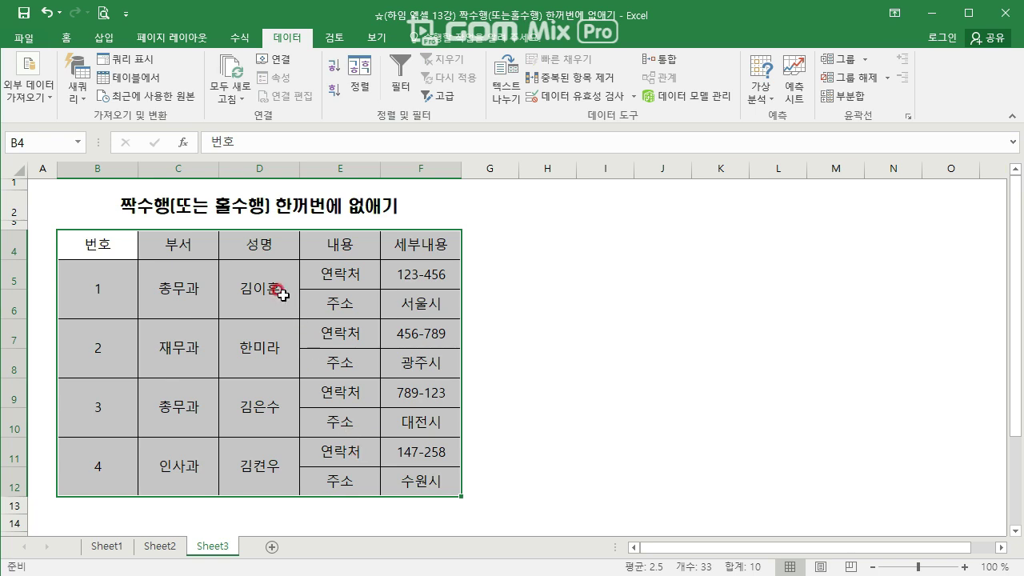
click(63, 38)
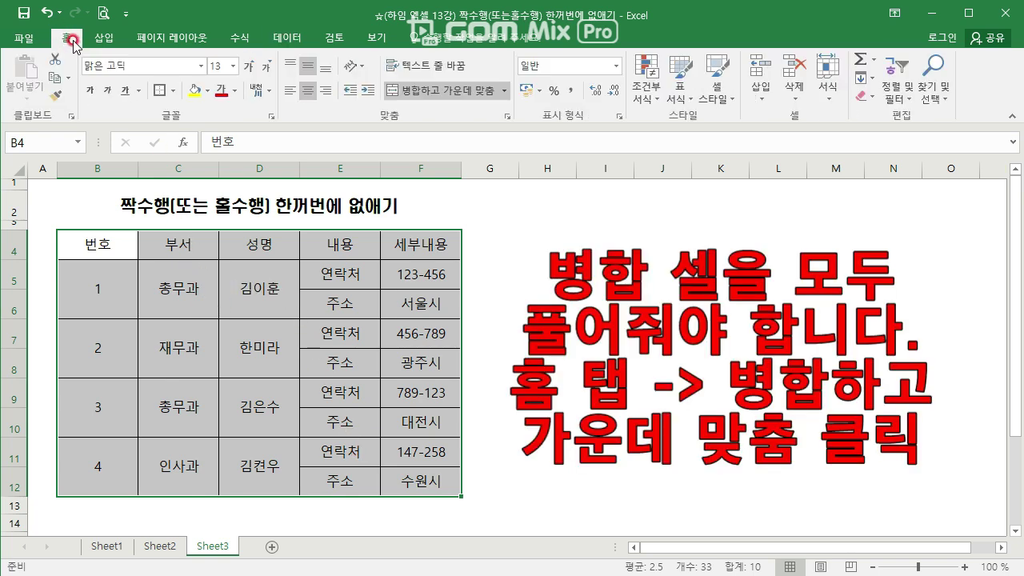
click(446, 91)
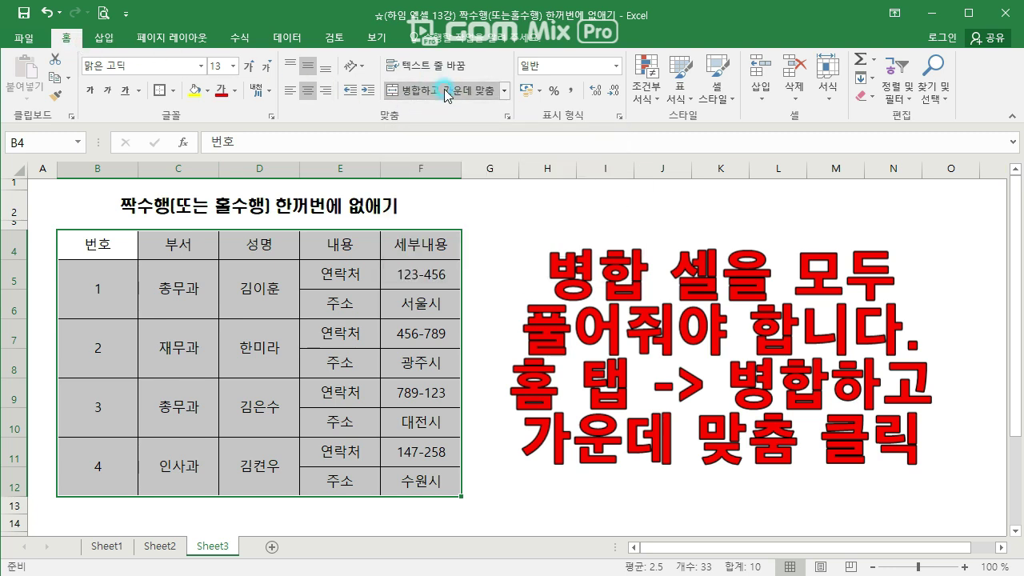
click(272, 298)
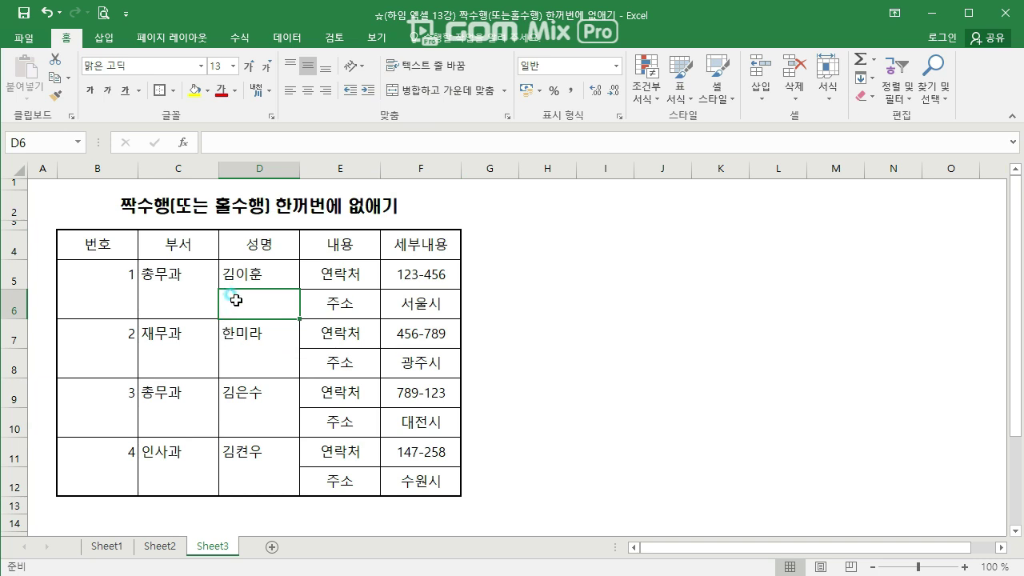
Apply all borders to every cell of the table range B4:F12
drag(90, 241, 423, 485)
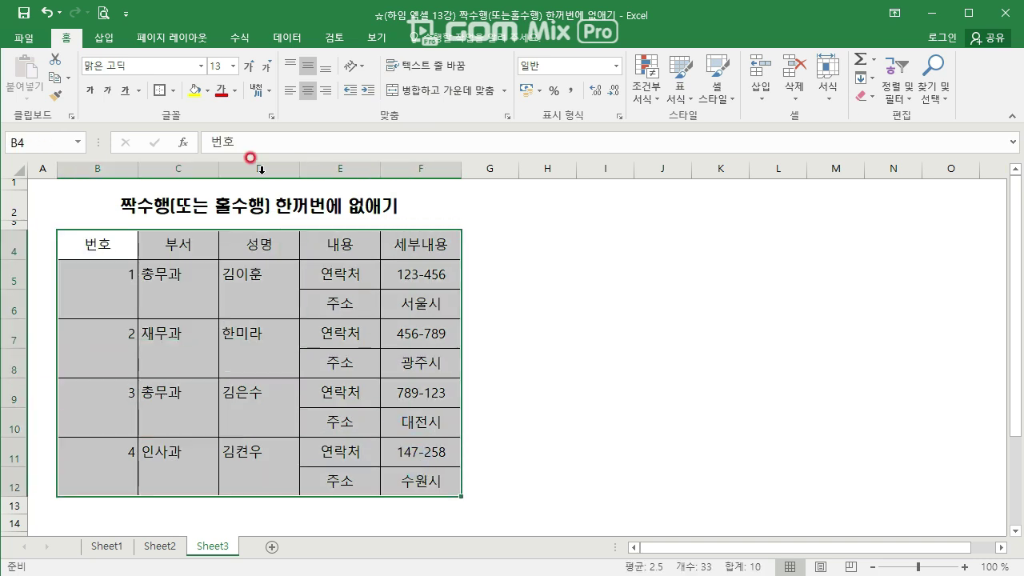
click(173, 90)
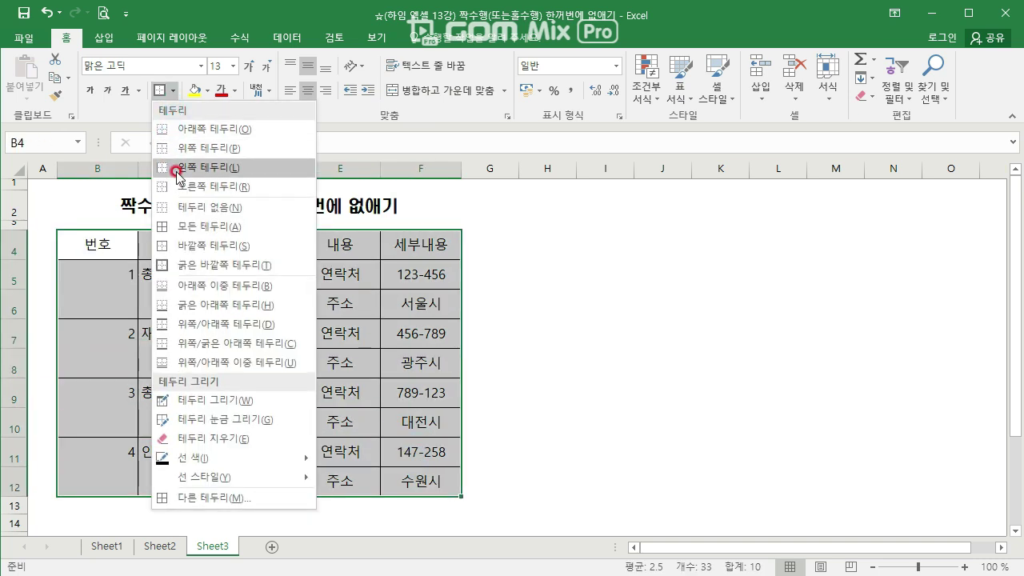
click(185, 226)
click(239, 352)
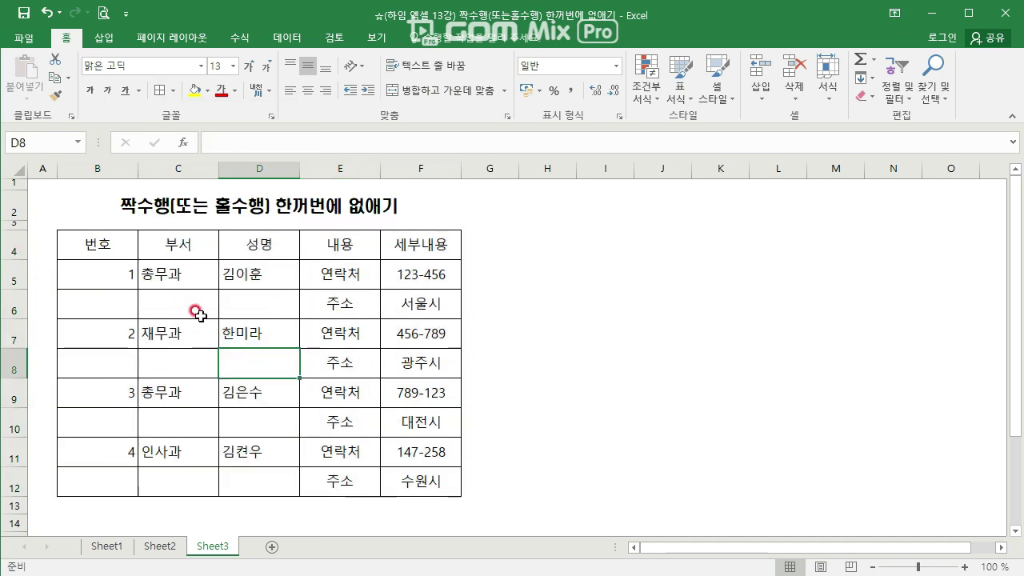
click(151, 307)
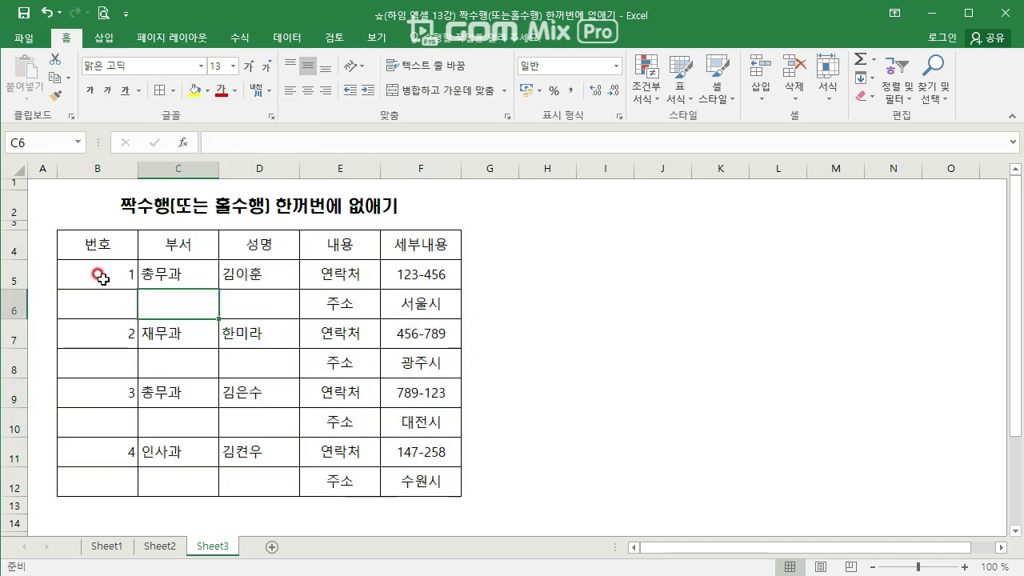
Select only the blank cells within B4:F12 using the Go To options and delete their entire sheet rows
click(91, 244)
drag(92, 244, 421, 478)
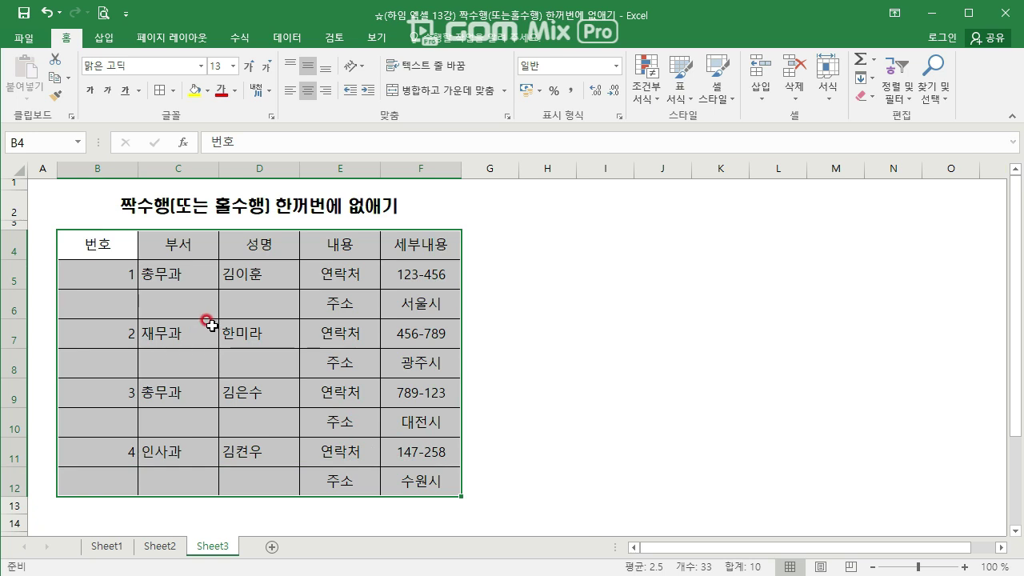
key(F5)
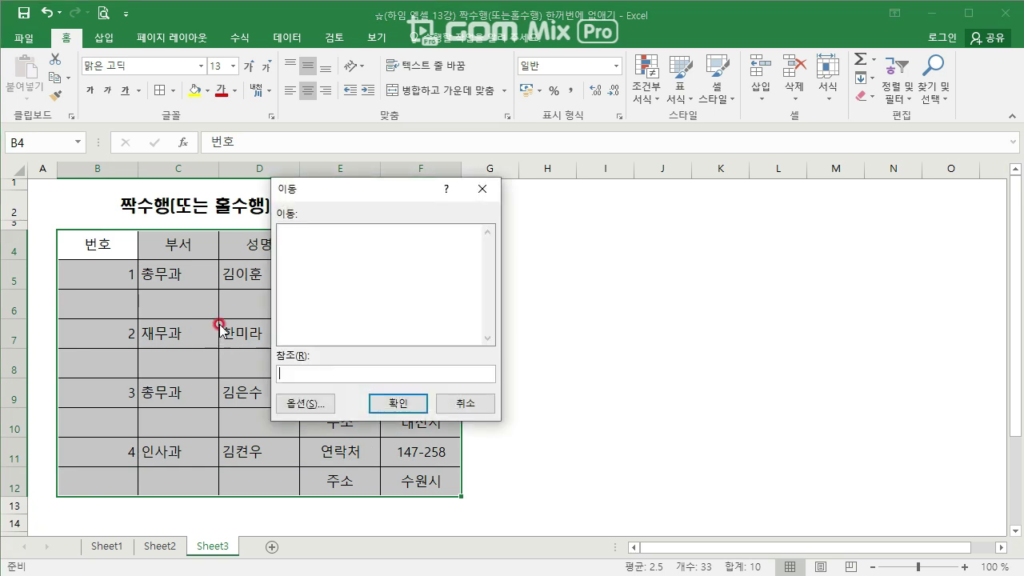
click(308, 404)
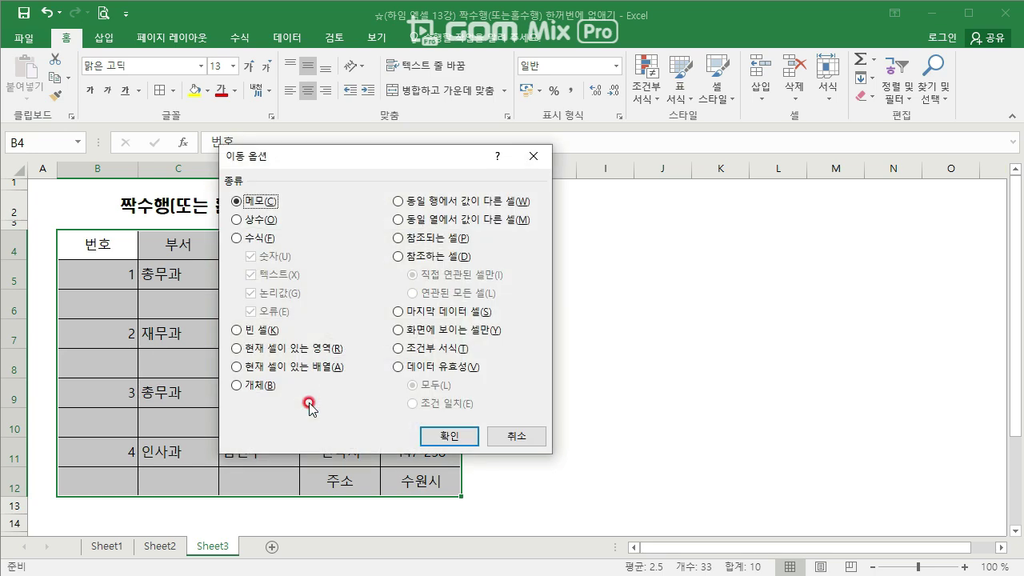
click(264, 332)
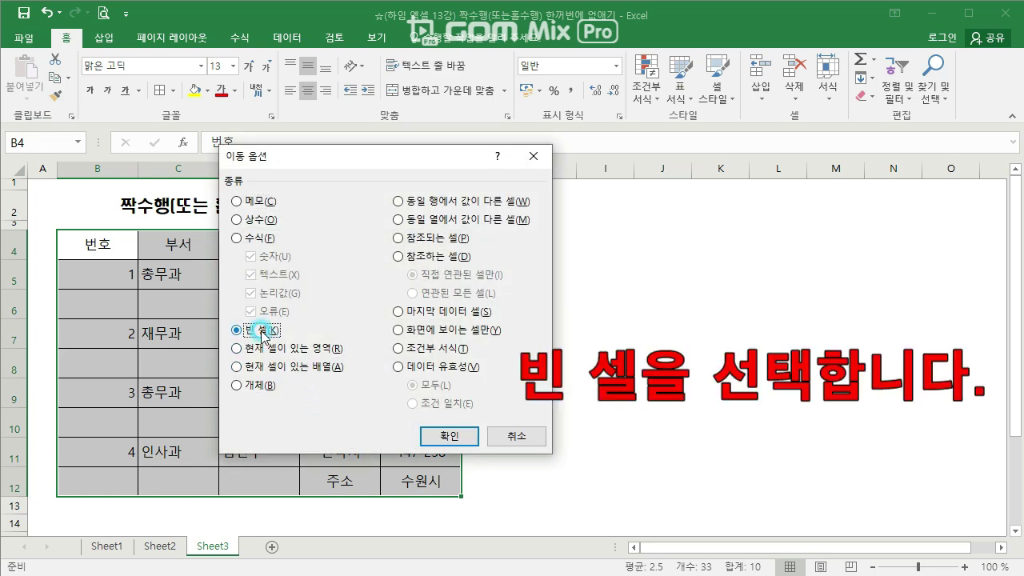
drag(325, 160, 539, 213)
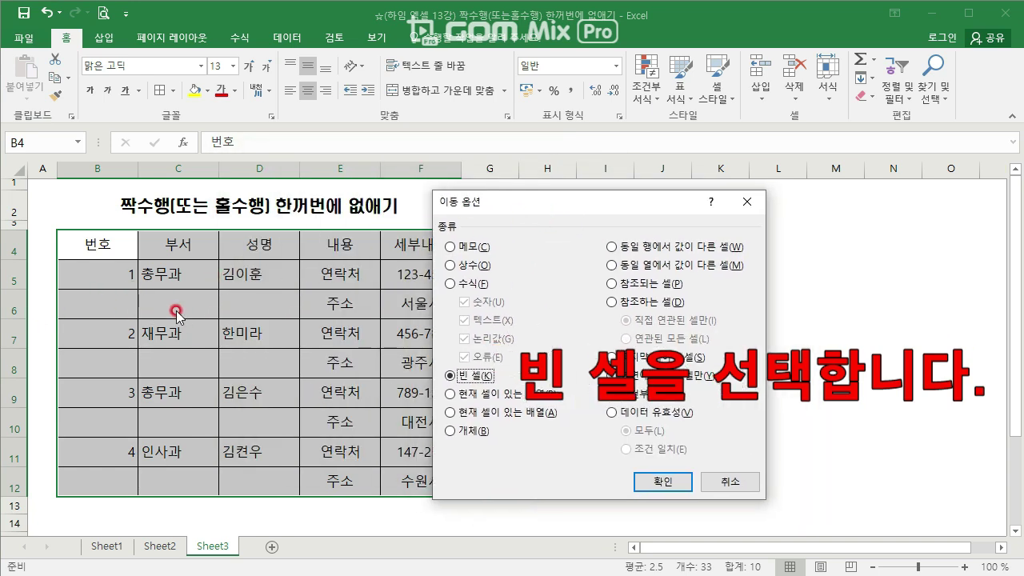
click(658, 482)
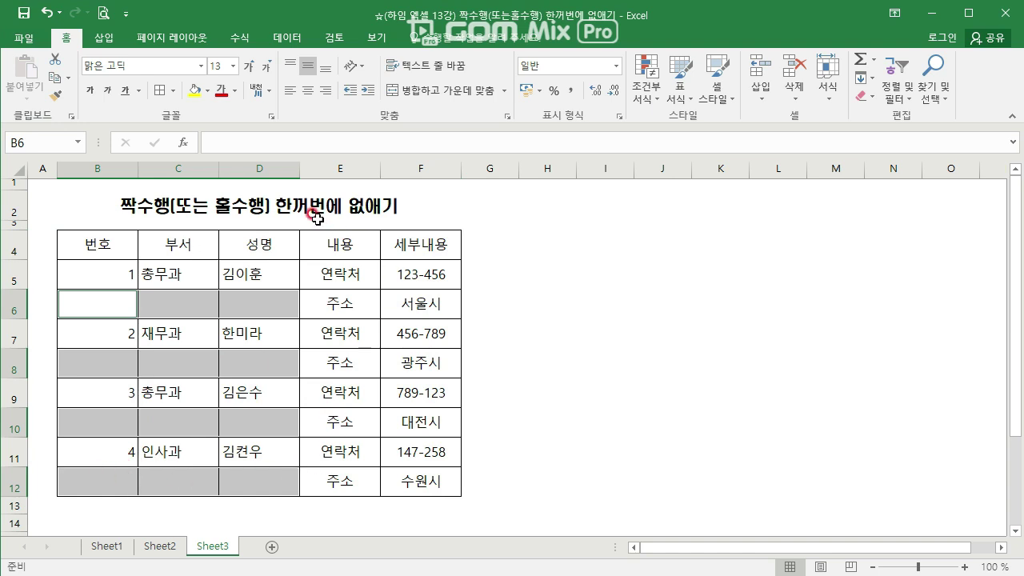
click(798, 98)
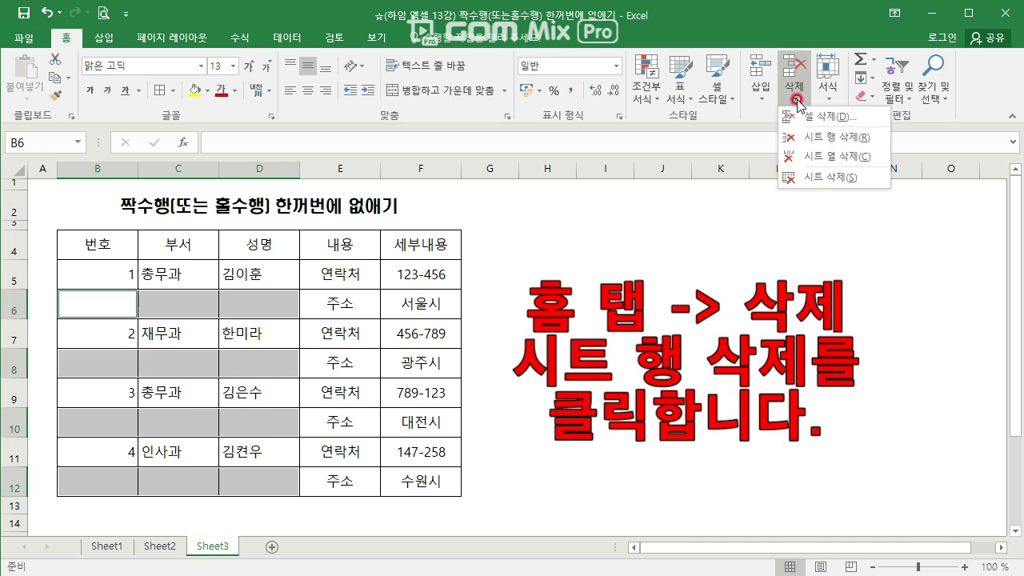
click(799, 135)
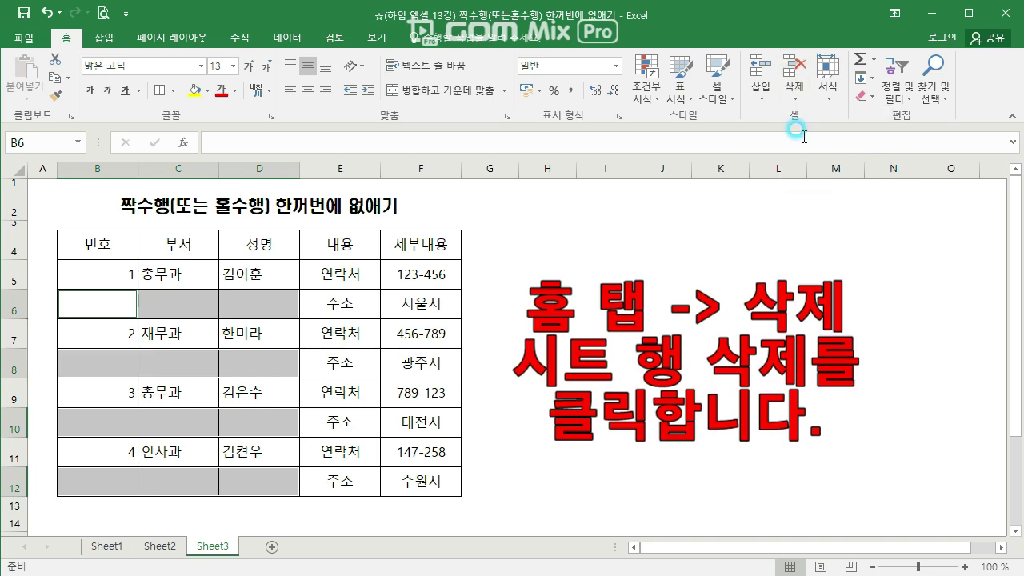
click(378, 392)
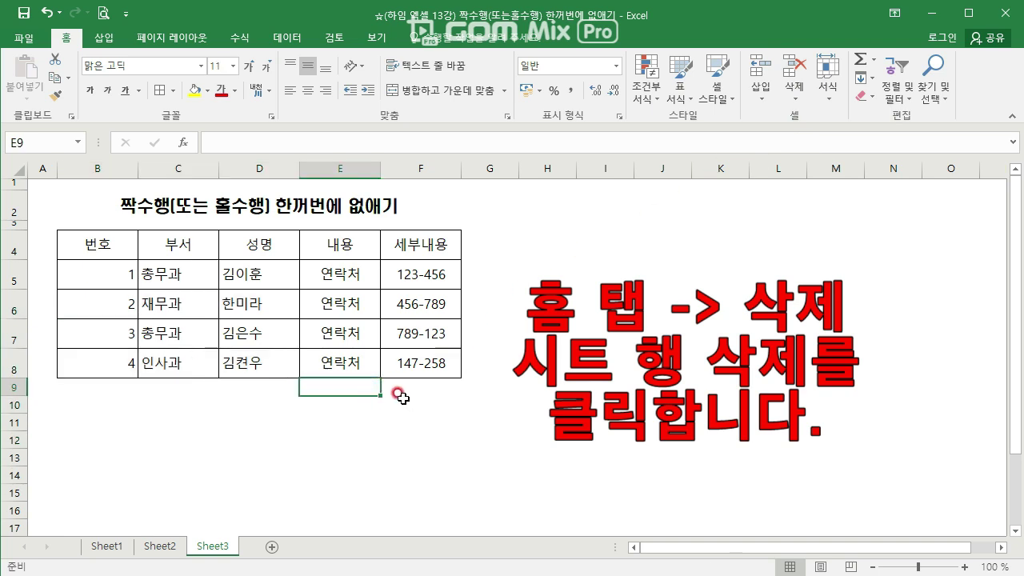
drag(420, 365, 120, 244)
click(112, 247)
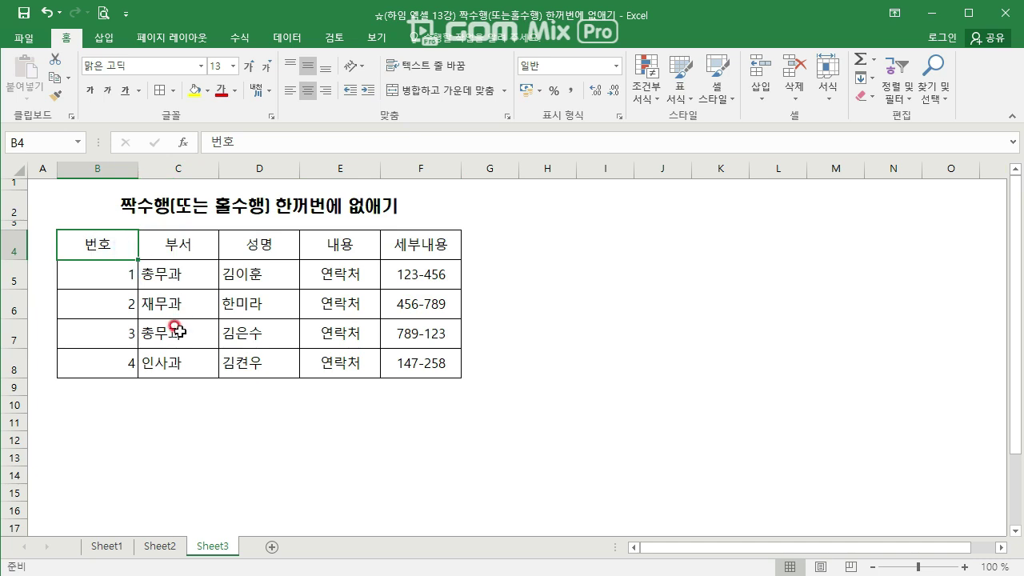
Return to Sheet1 and review the table left by the filter method, including the 삭제 helper column
click(118, 547)
click(234, 364)
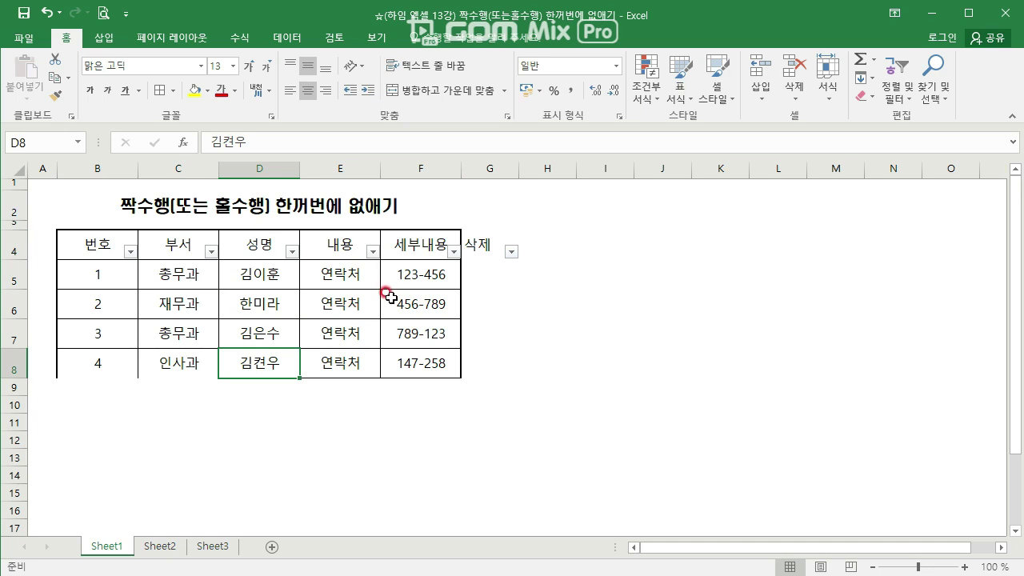
click(488, 283)
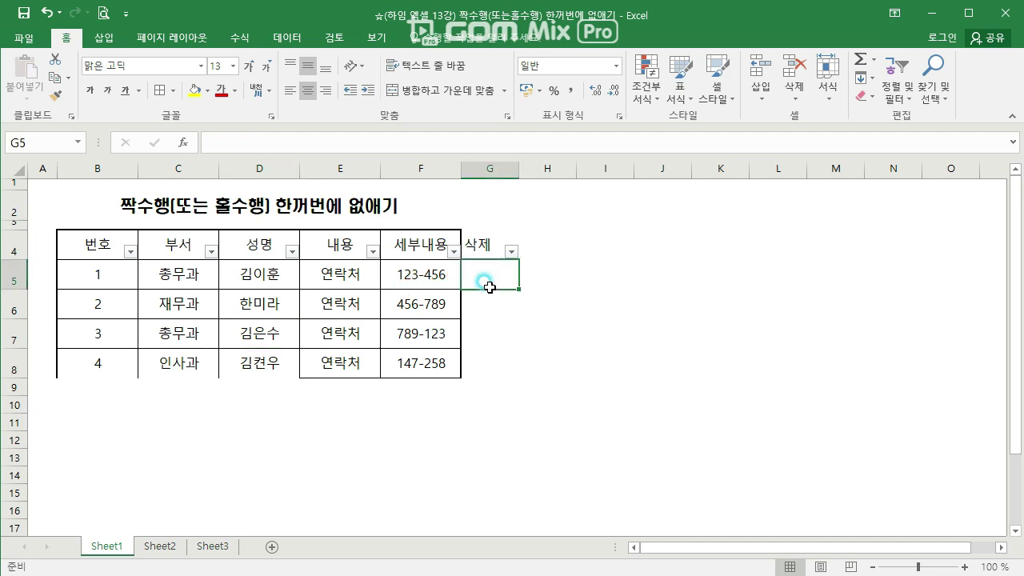
drag(488, 282, 487, 304)
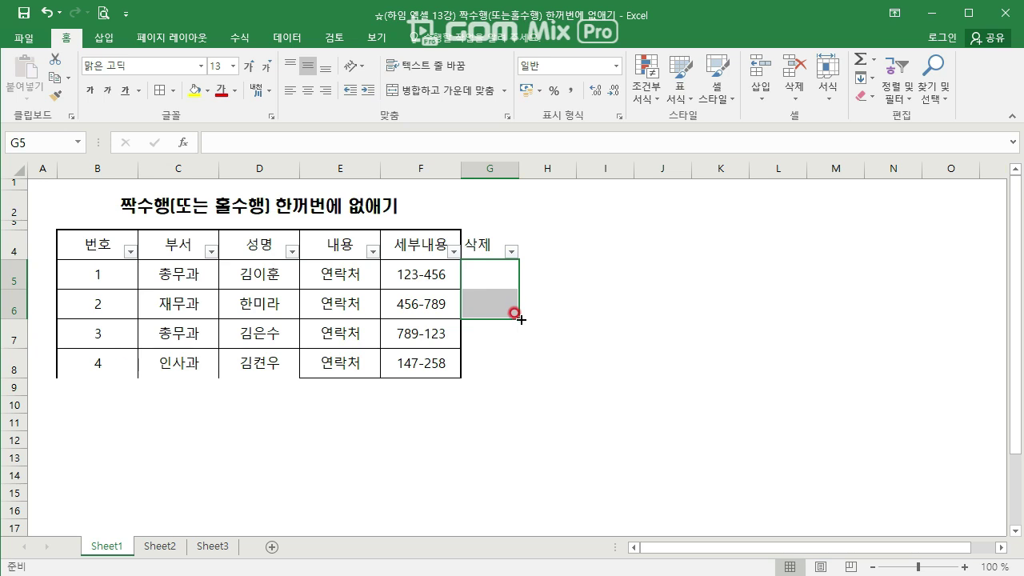
click(407, 322)
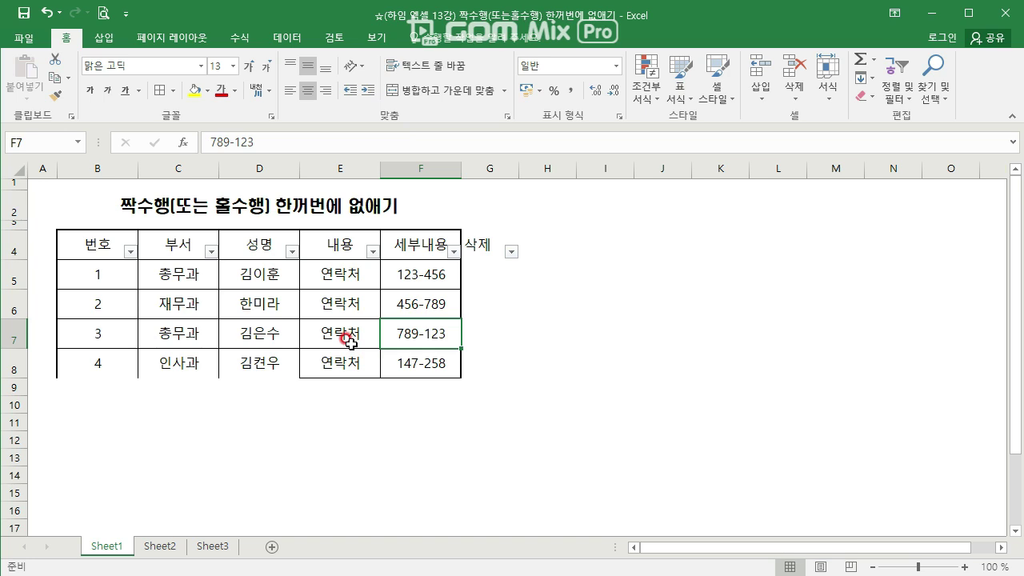
click(350, 340)
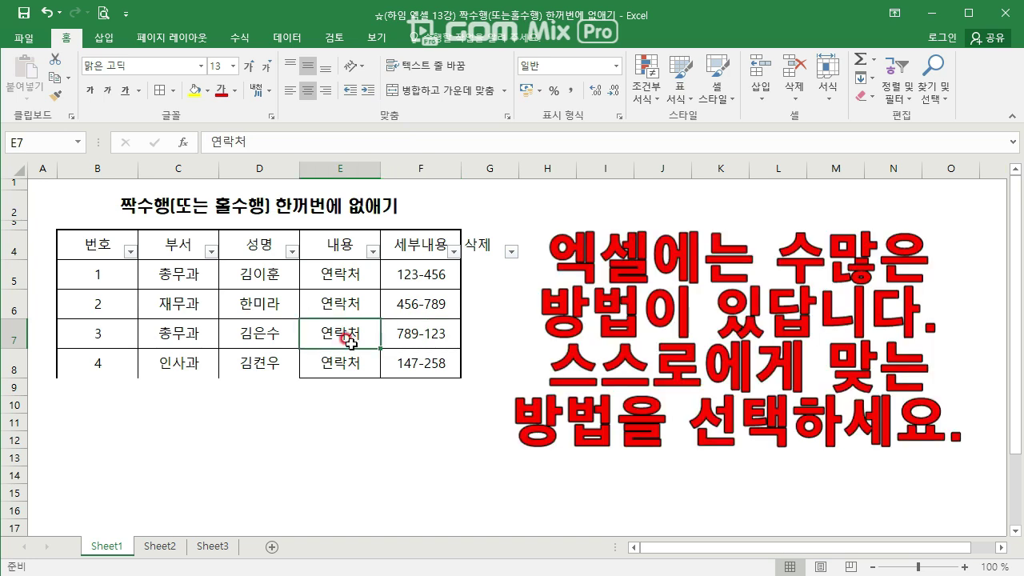